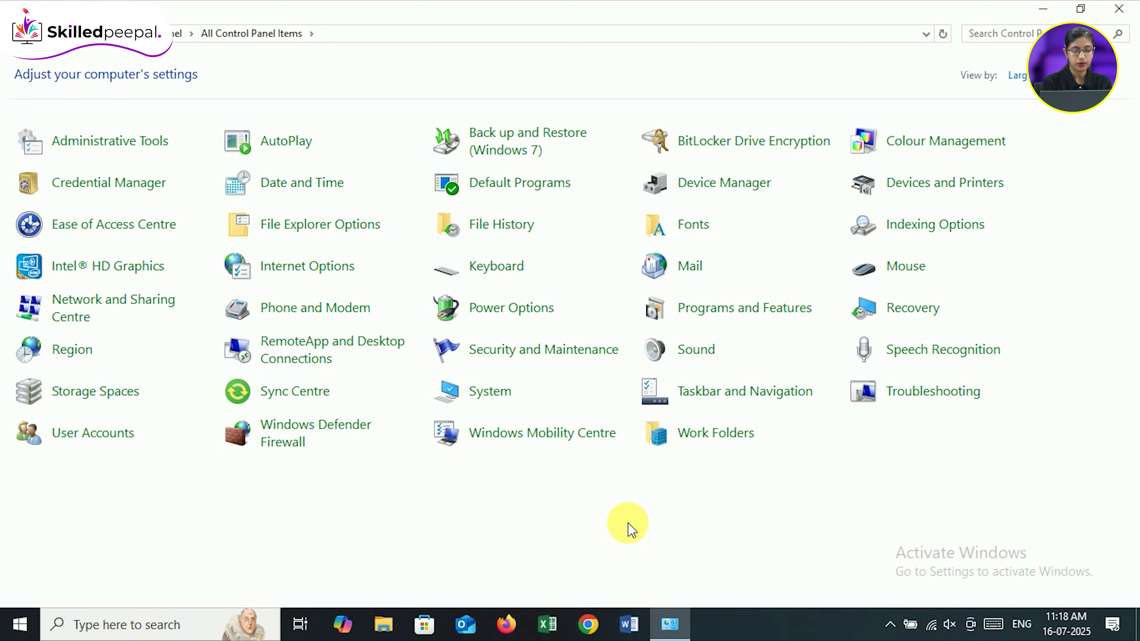
Open Control Panel with the Run command "control panel" and maximise its window.
key("super+r")
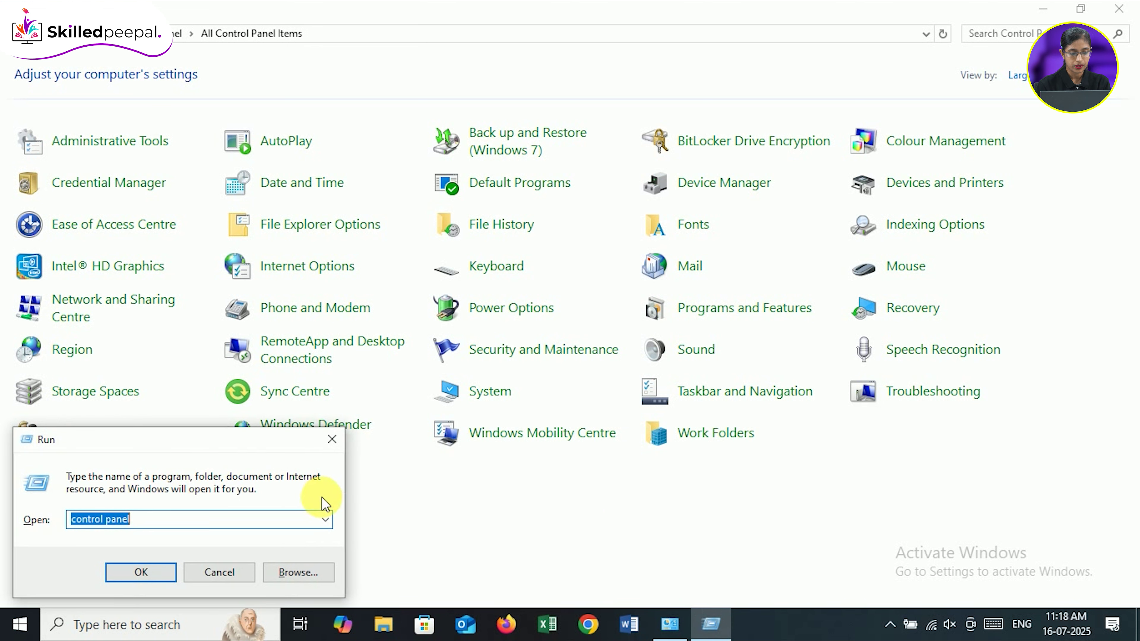
left_click(326, 522)
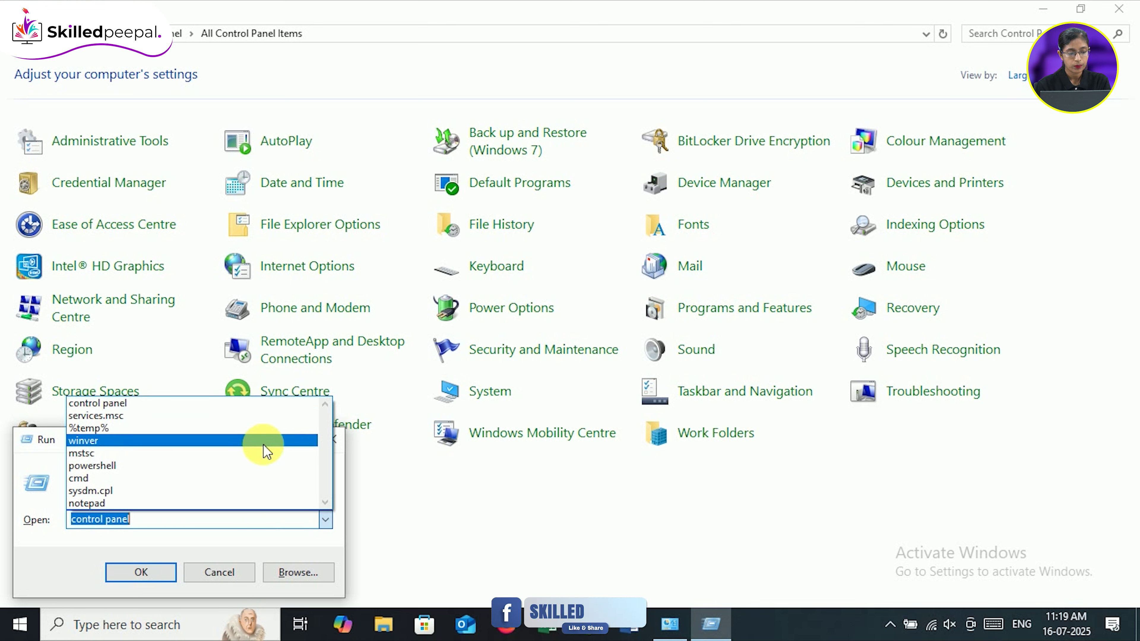
left_click(242, 406)
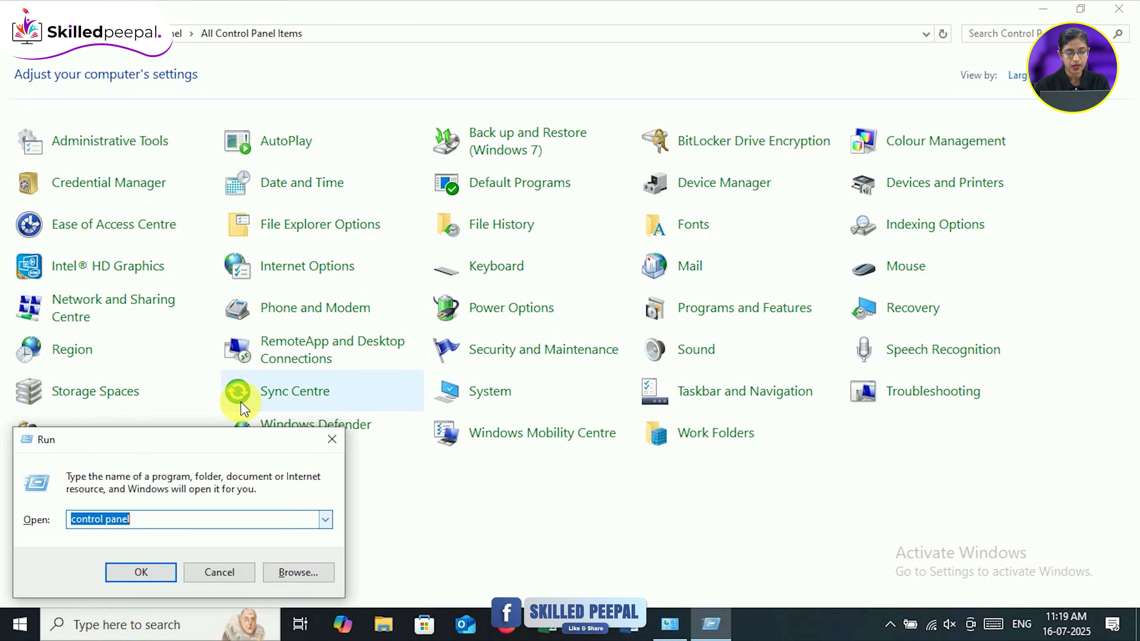
left_click(159, 576)
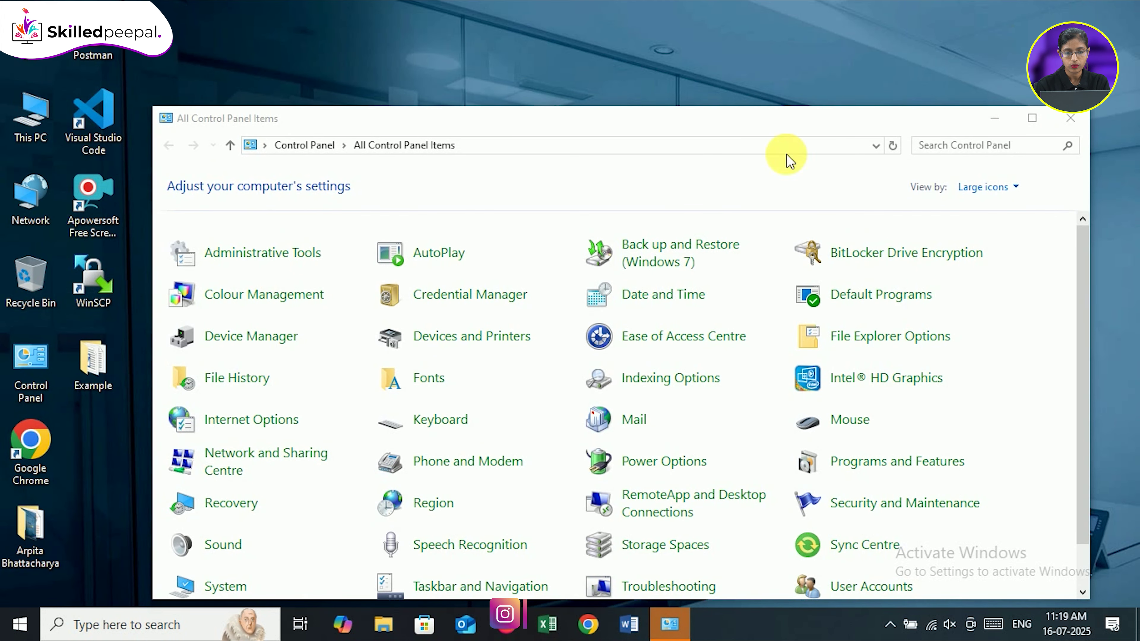
double_click(797, 116)
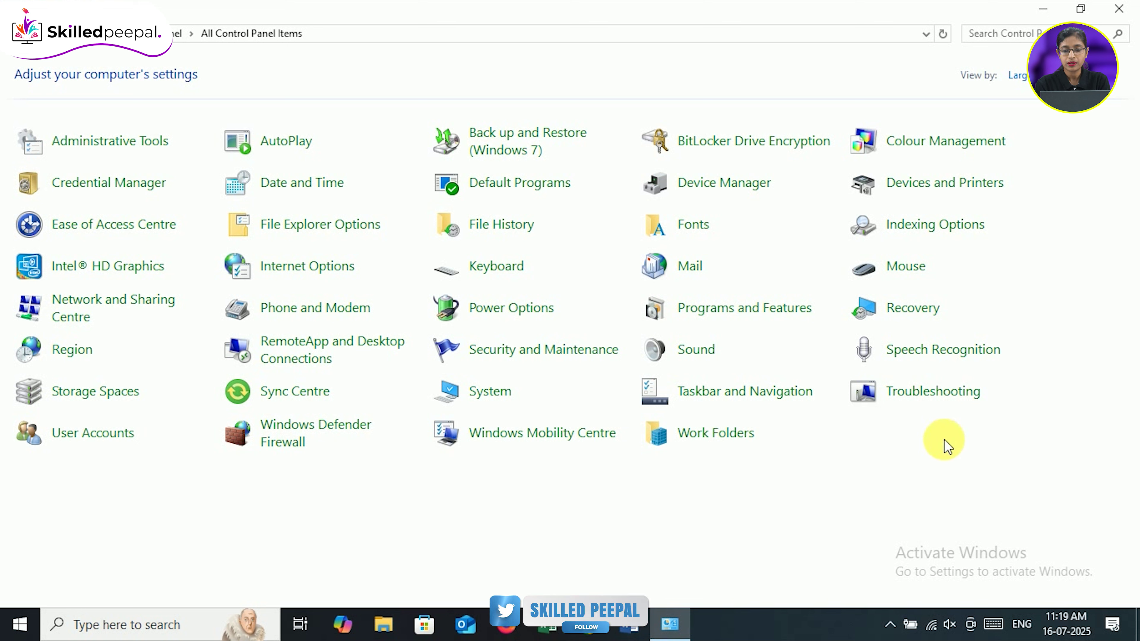
Open the mouse properties and bring up the Dell touchpad settings, moving both windows higher on the screen.
left_click(911, 270)
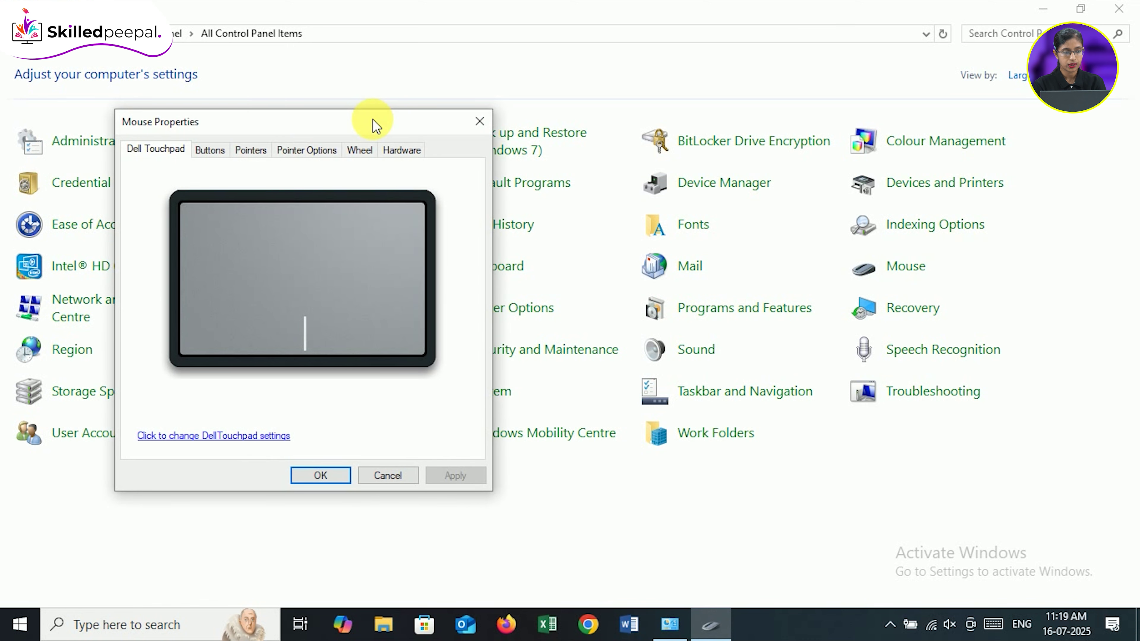
left_click_drag(376, 126, 585, 62)
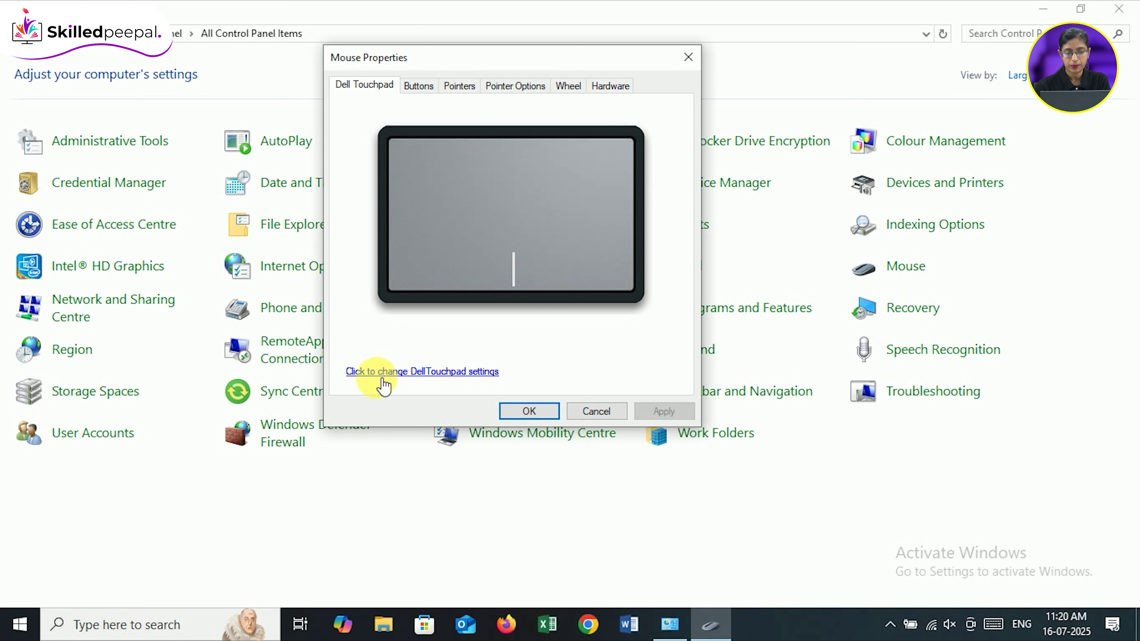
left_click(412, 372)
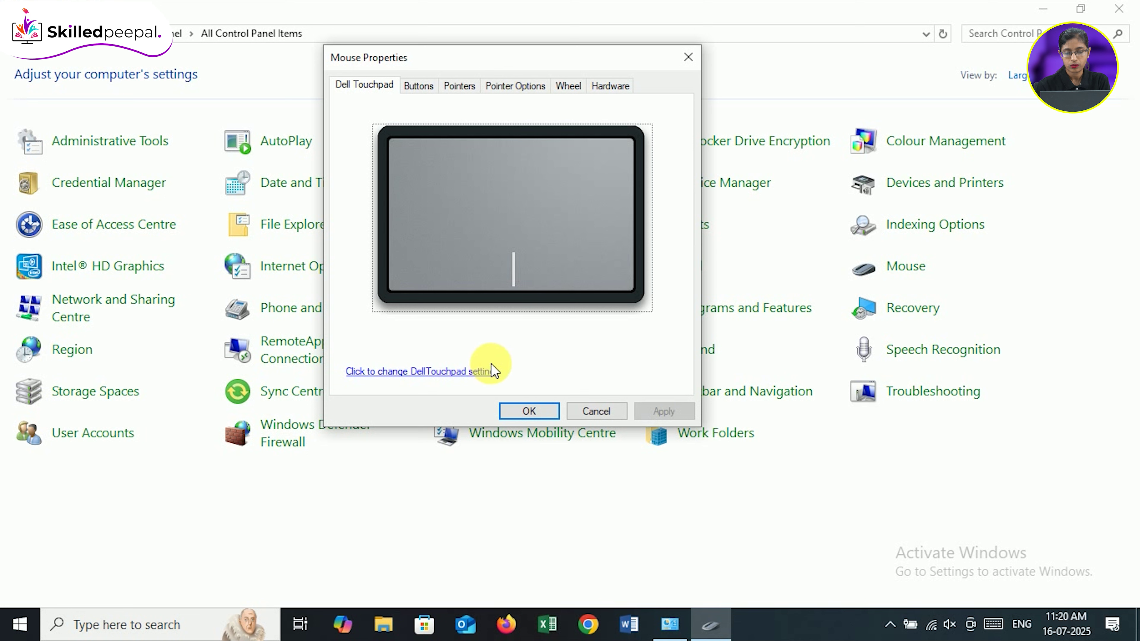
left_click(463, 377)
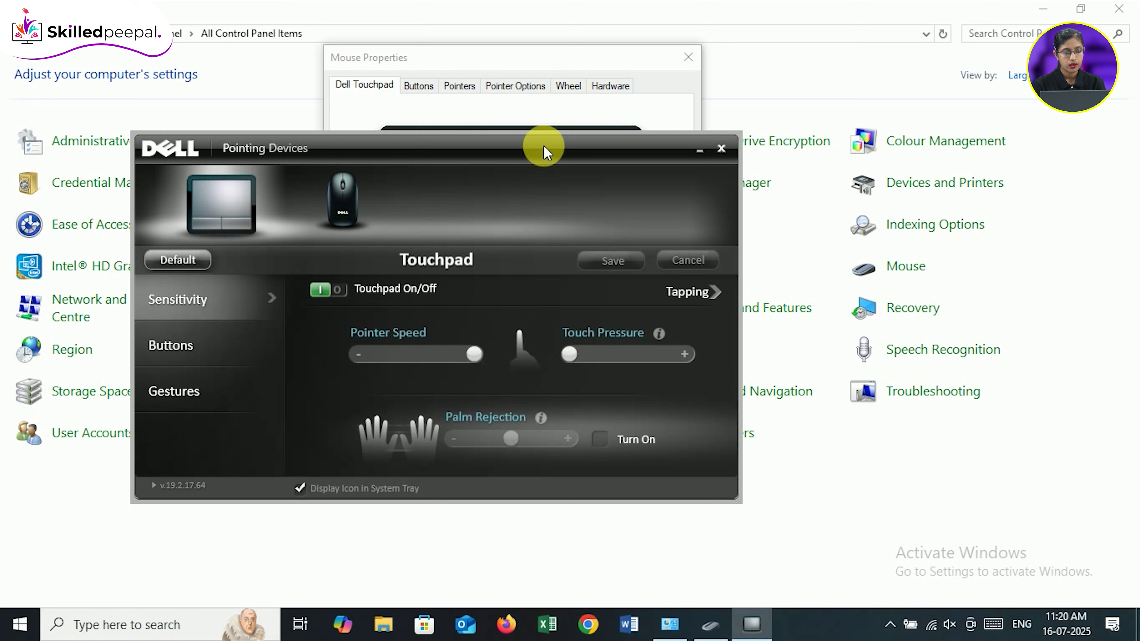
left_click_drag(543, 147, 657, 69)
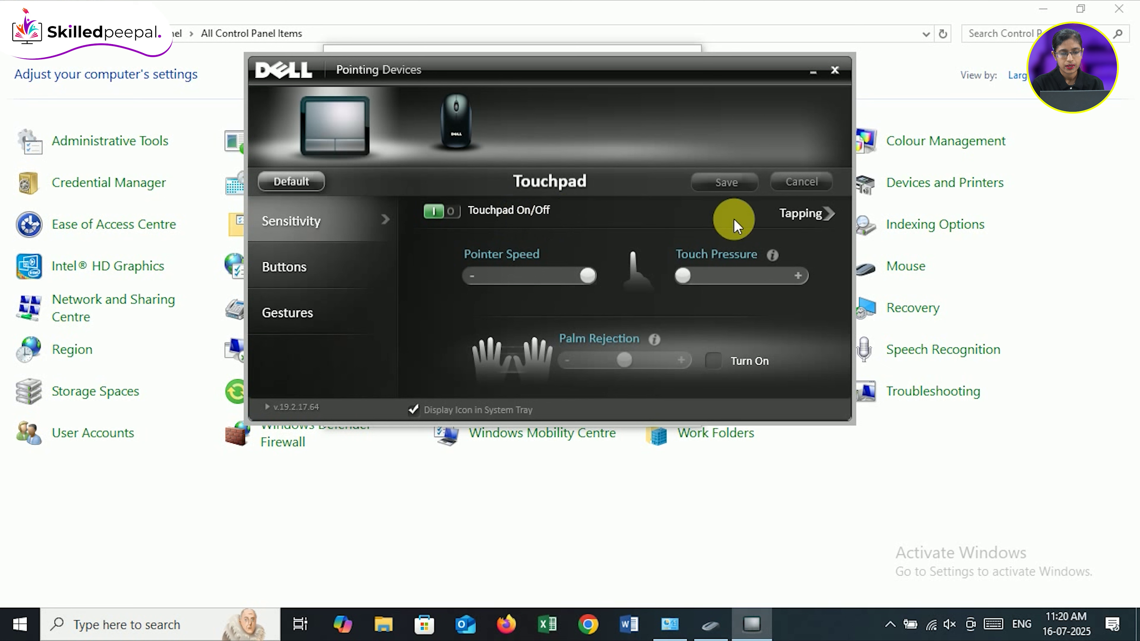
Raise the touchpad's tapping speed and double-click speed slightly.
left_click(828, 216)
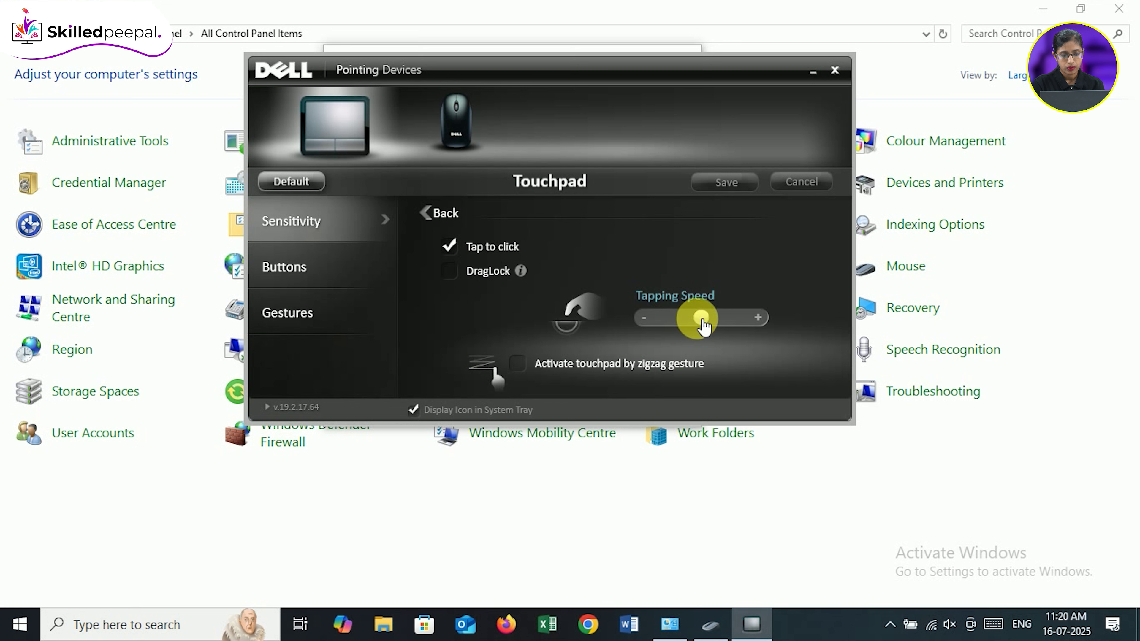
mouse_move(704, 327)
left_mouse_down()
mouse_move(688, 328)
mouse_move(708, 327)
left_mouse_up()
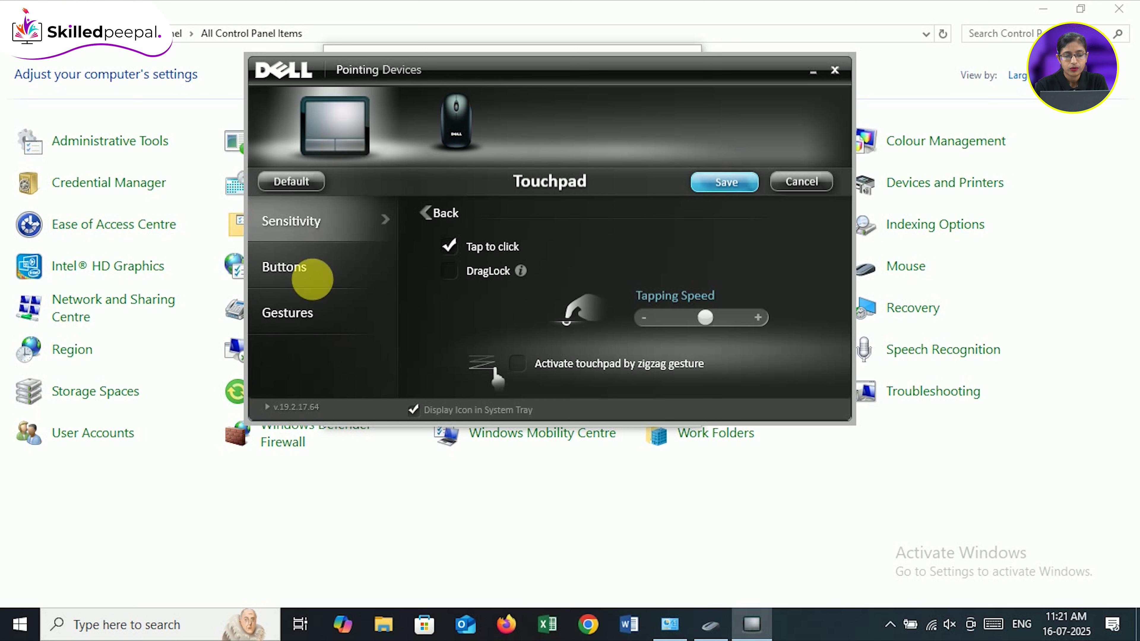
left_click(337, 272)
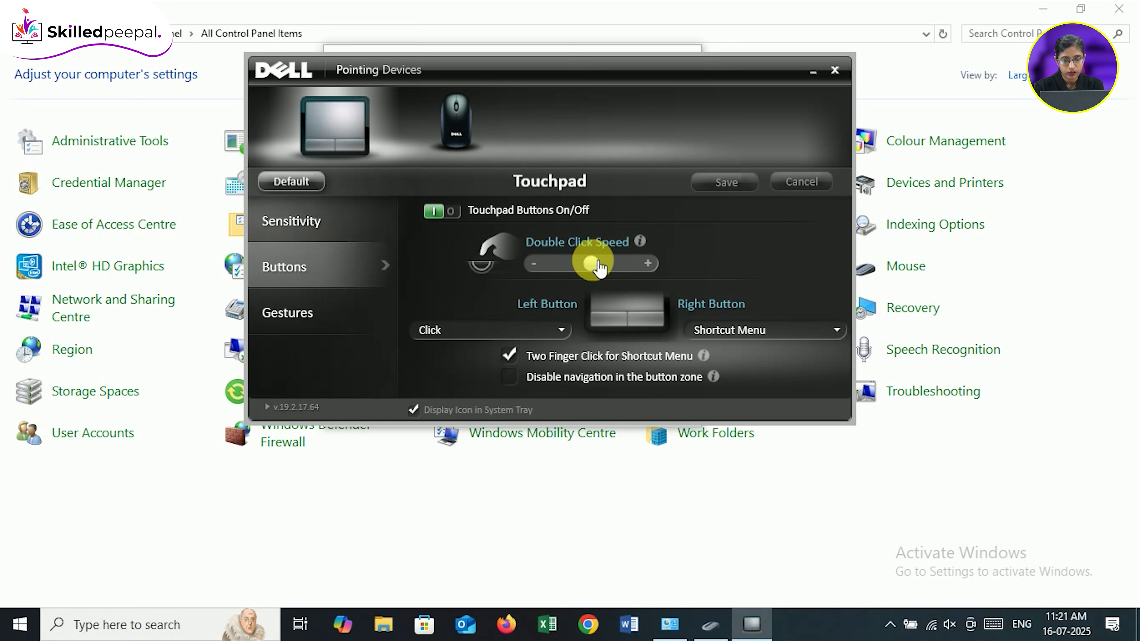
left_click_drag(600, 268, 605, 270)
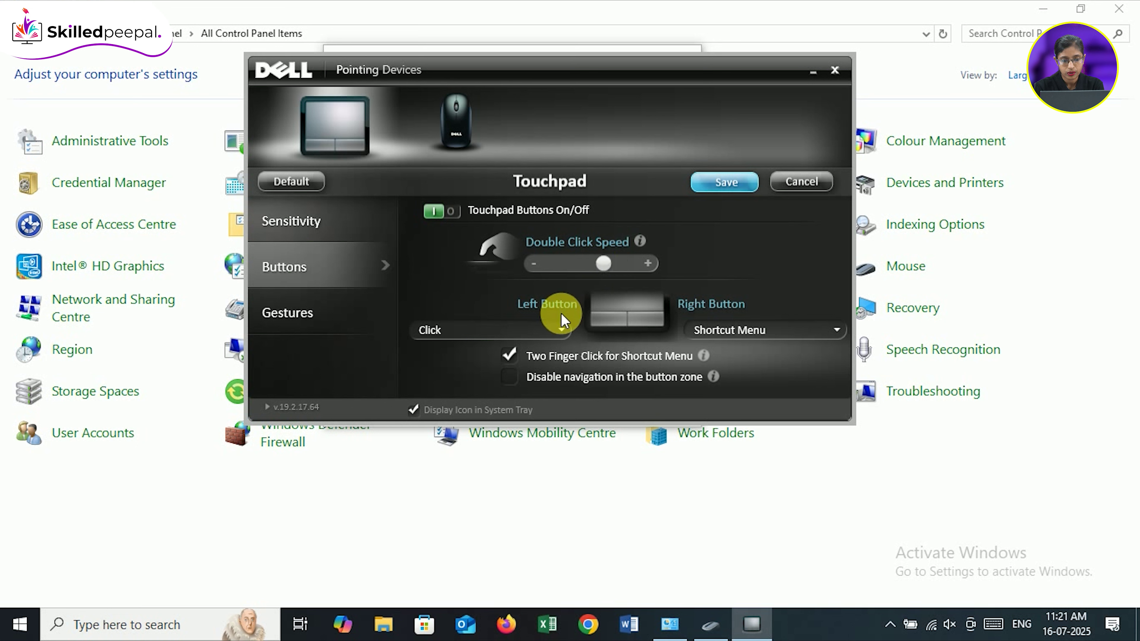
Review the actions that can be assigned to the touchpad's left and right buttons.
left_click(562, 331)
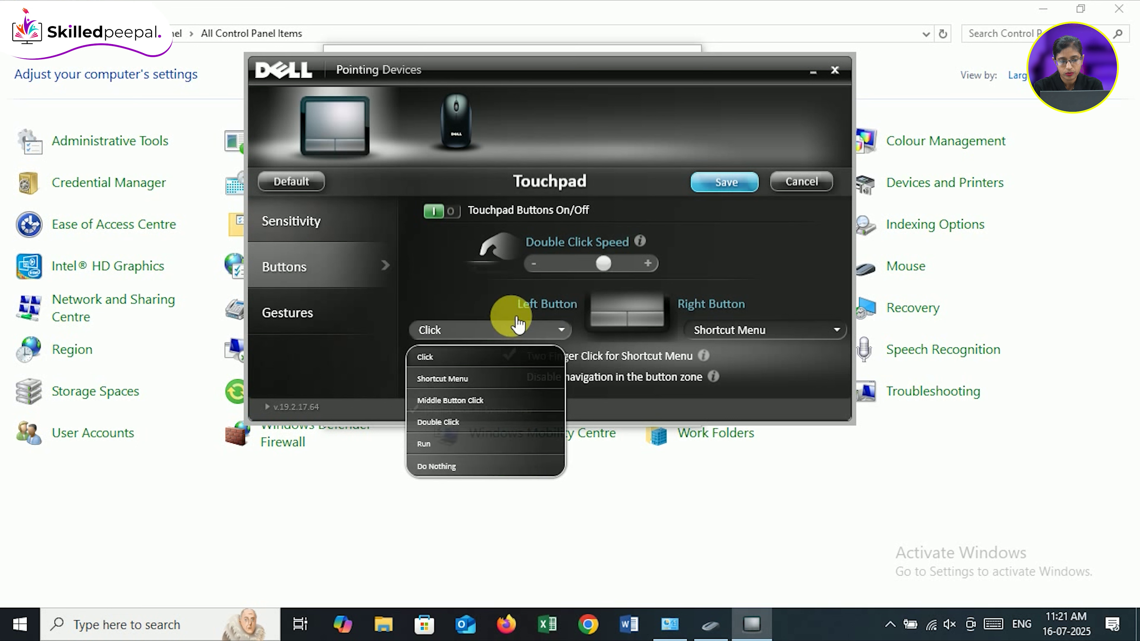
left_click(487, 302)
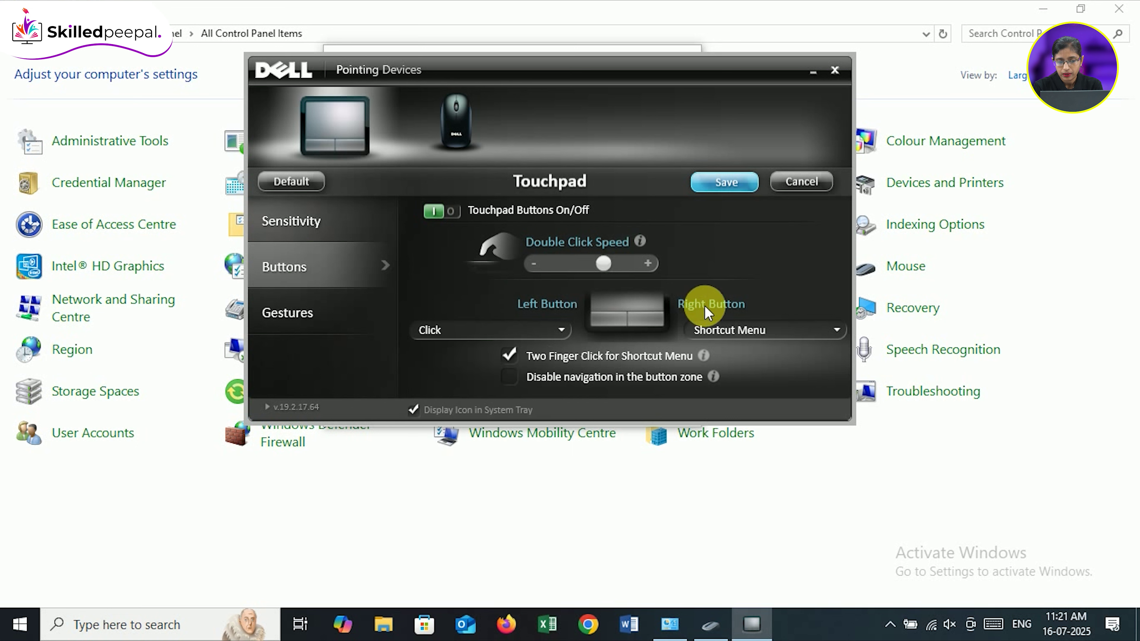
left_click(772, 333)
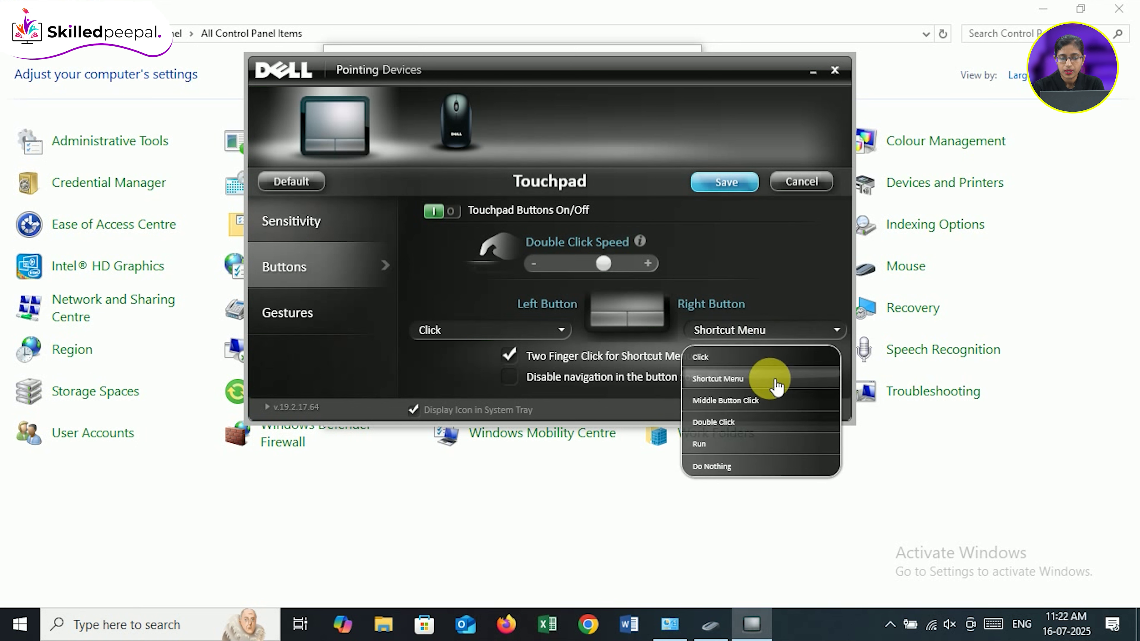
left_click(564, 332)
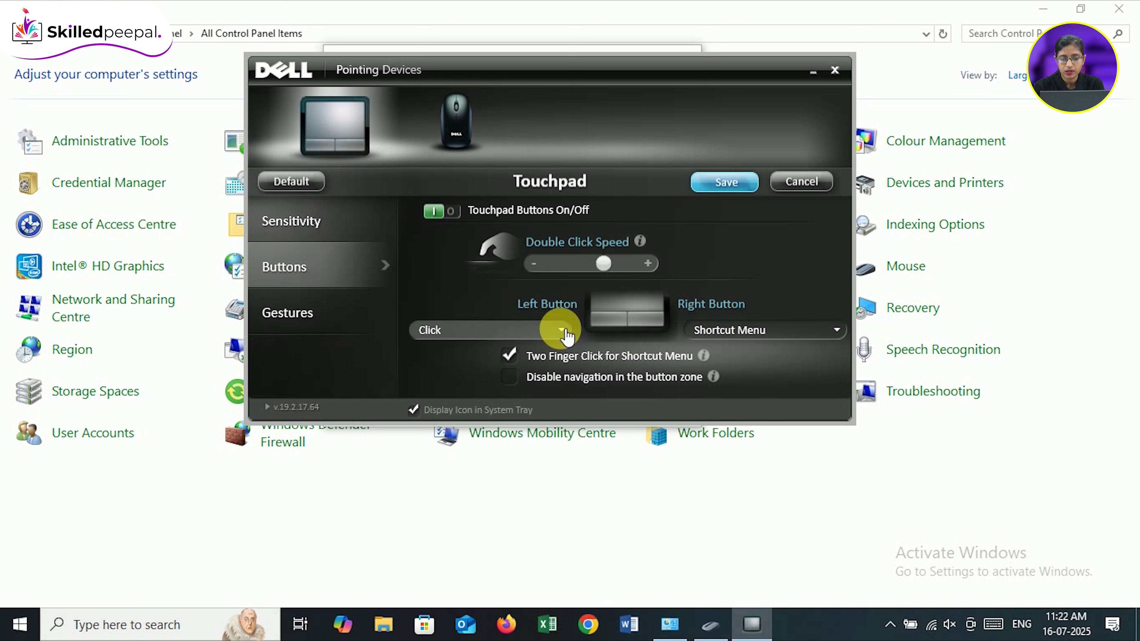
left_click(564, 332)
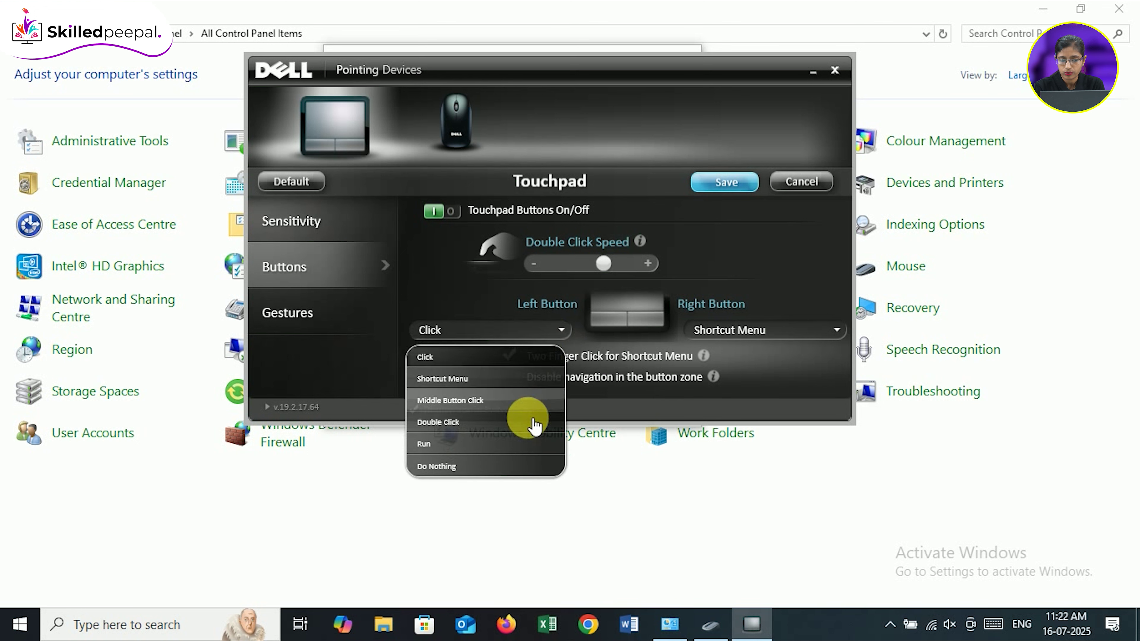
left_click(767, 302)
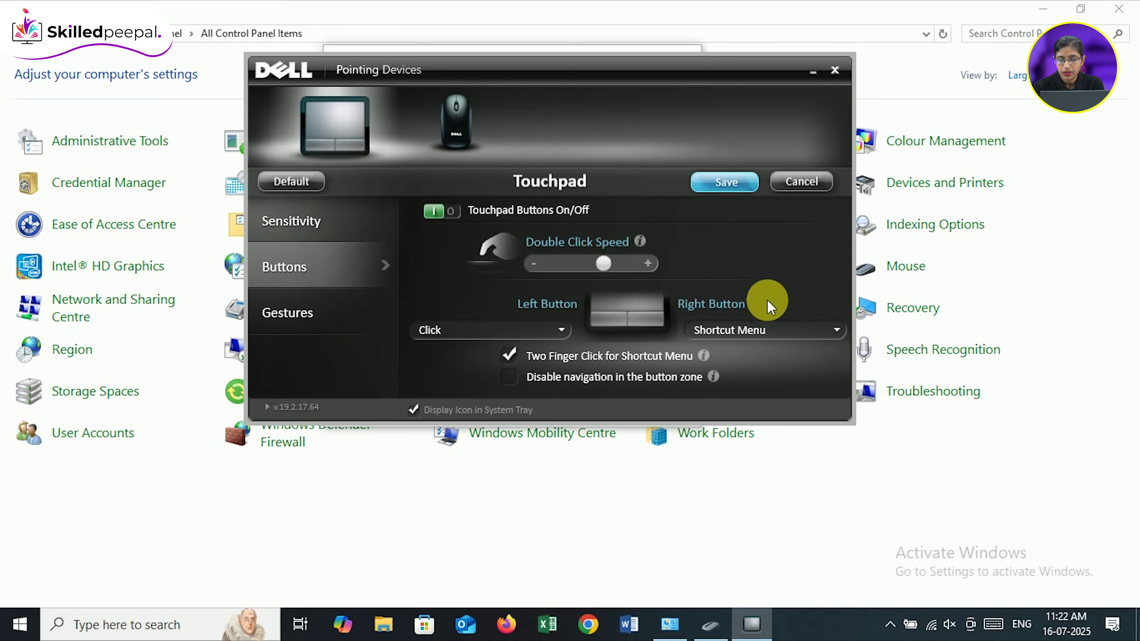
left_click(783, 335)
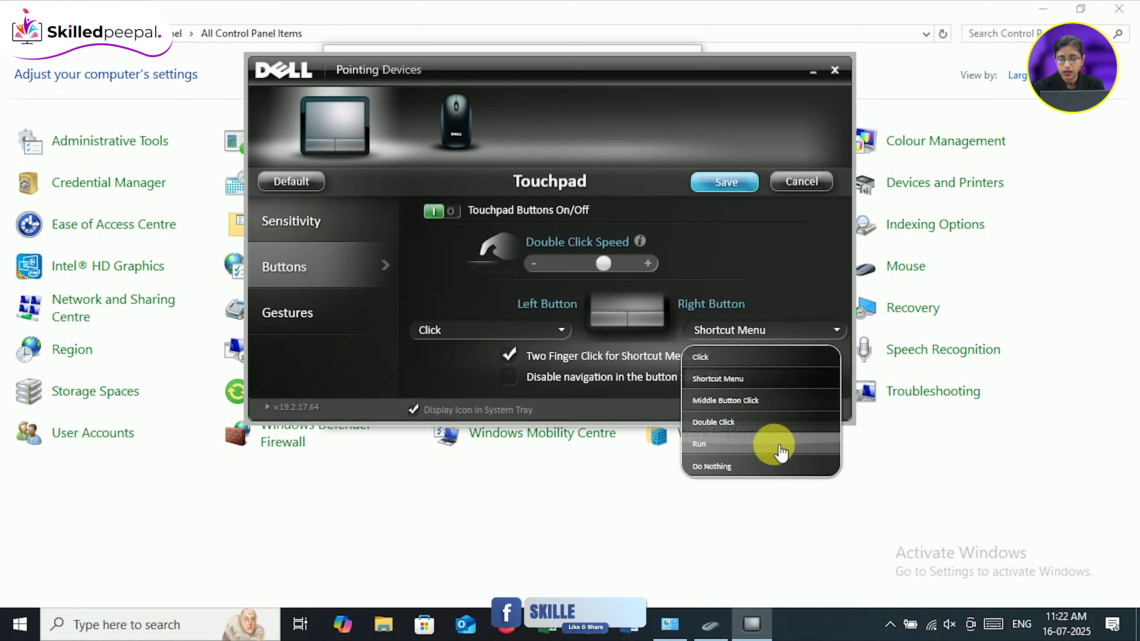
left_click(782, 264)
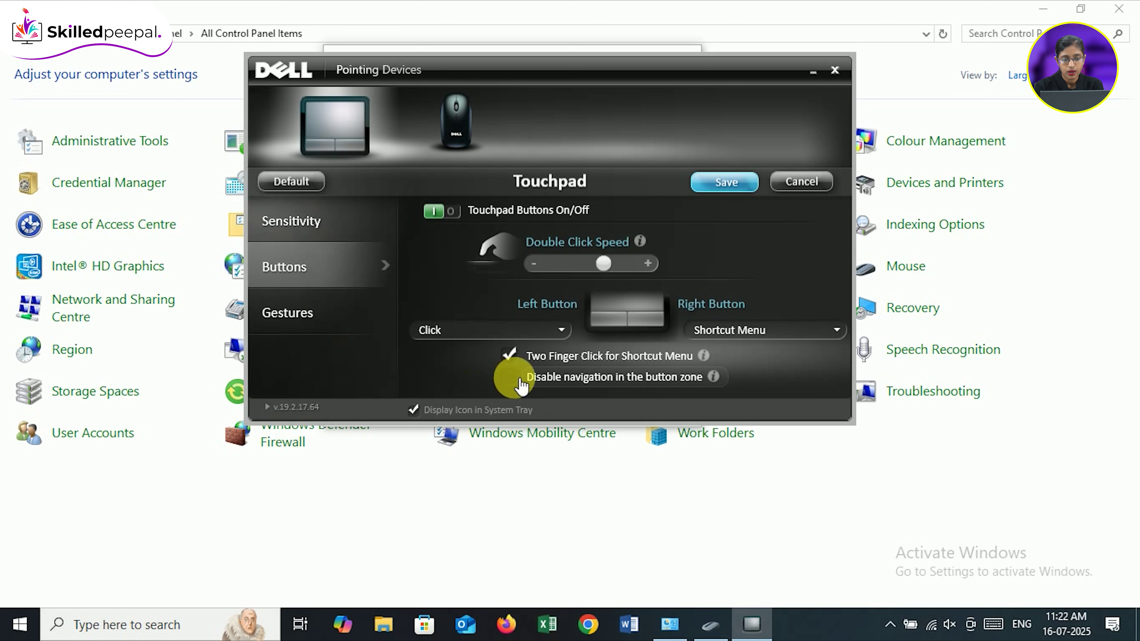
Try adjusting the scroll speed of the touchpad gestures, discard the changes and close the Dell touchpad settings.
left_click(316, 321)
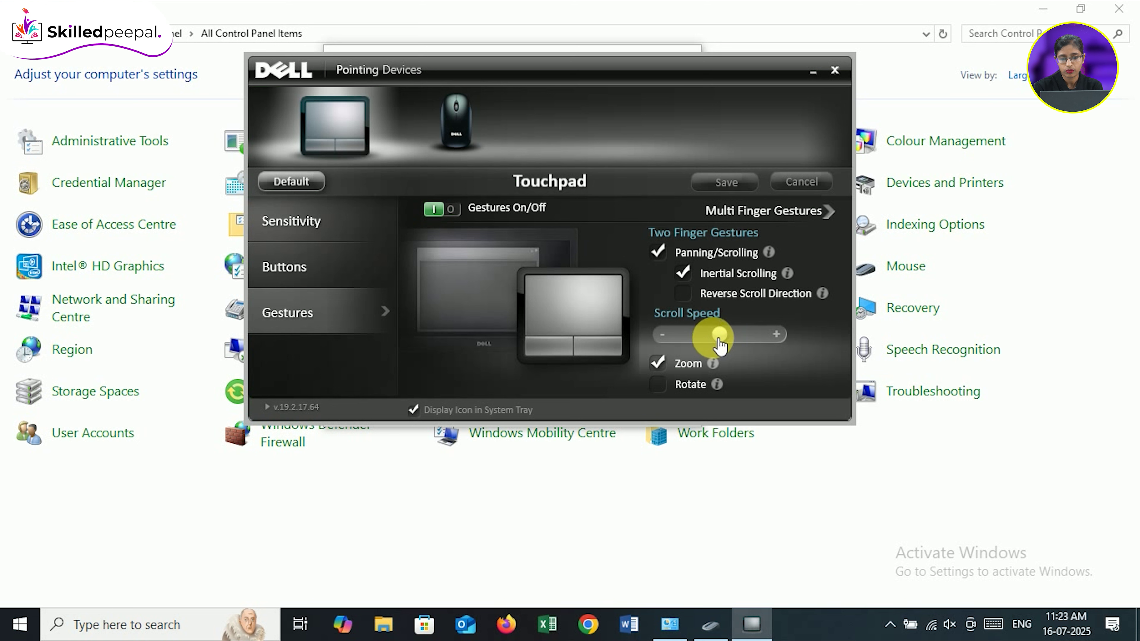
mouse_move(720, 346)
left_mouse_down()
mouse_move(694, 343)
mouse_move(721, 345)
left_mouse_up()
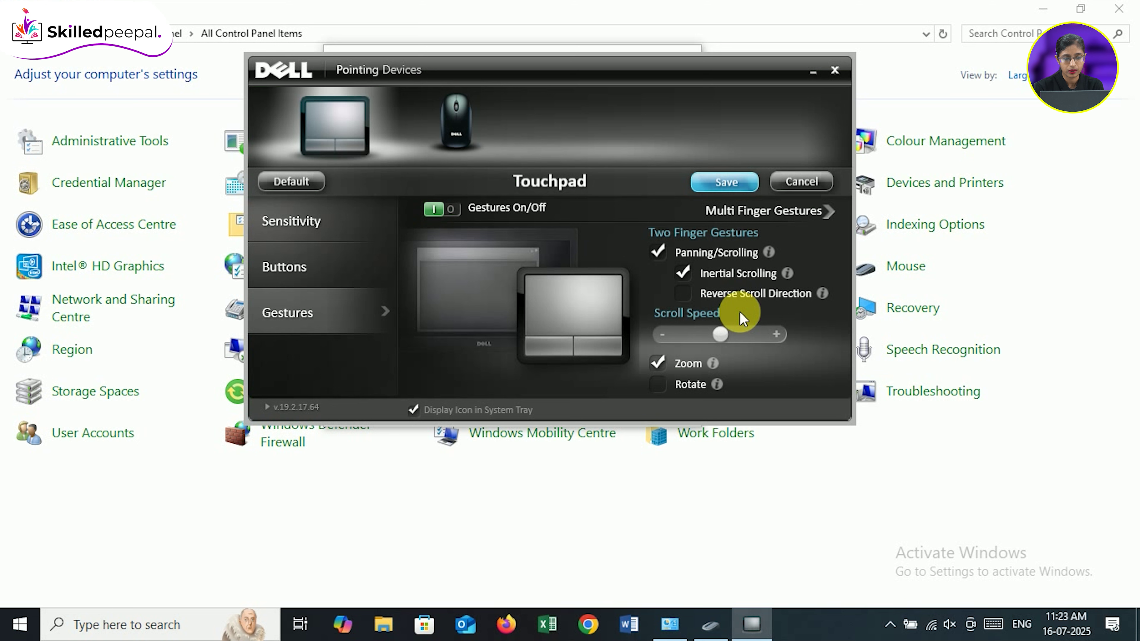
left_click(309, 184)
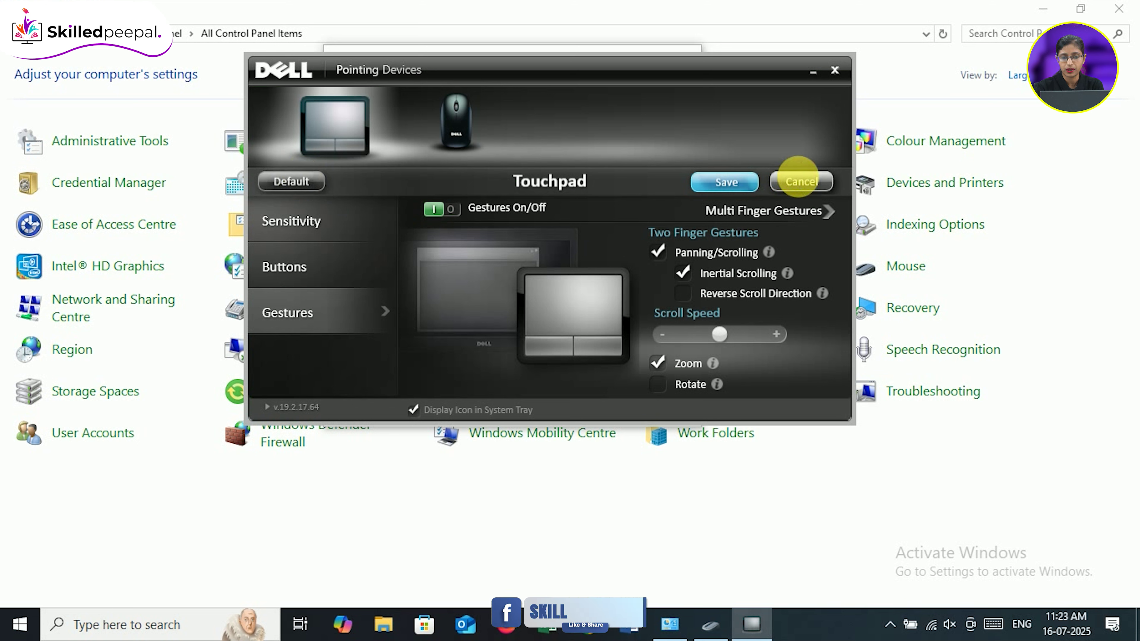
left_click(800, 177)
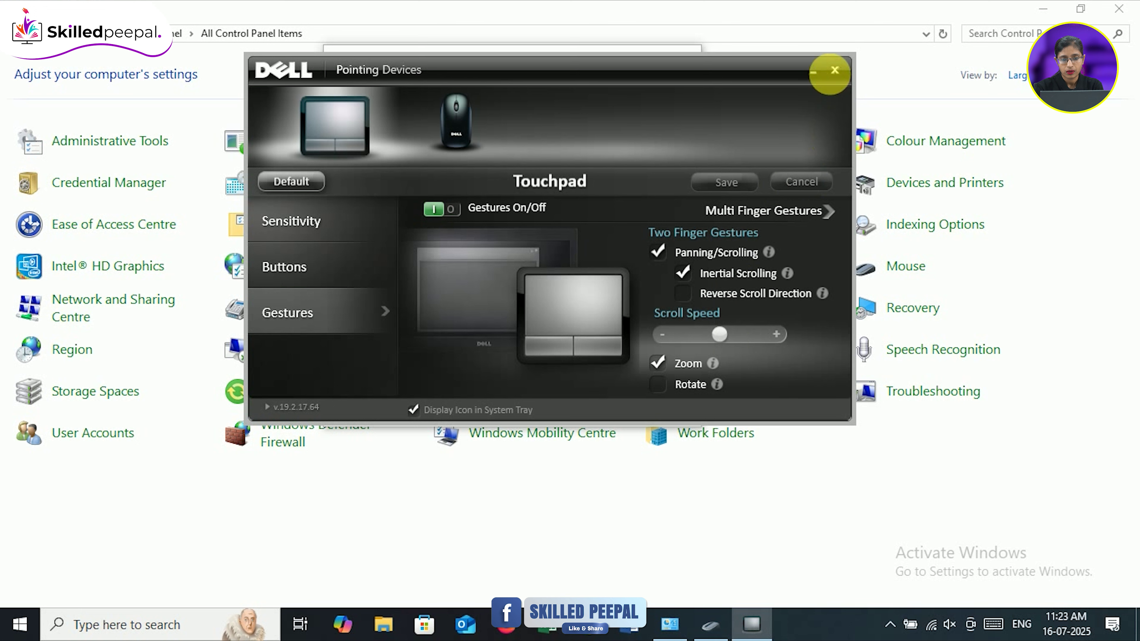
left_click(834, 70)
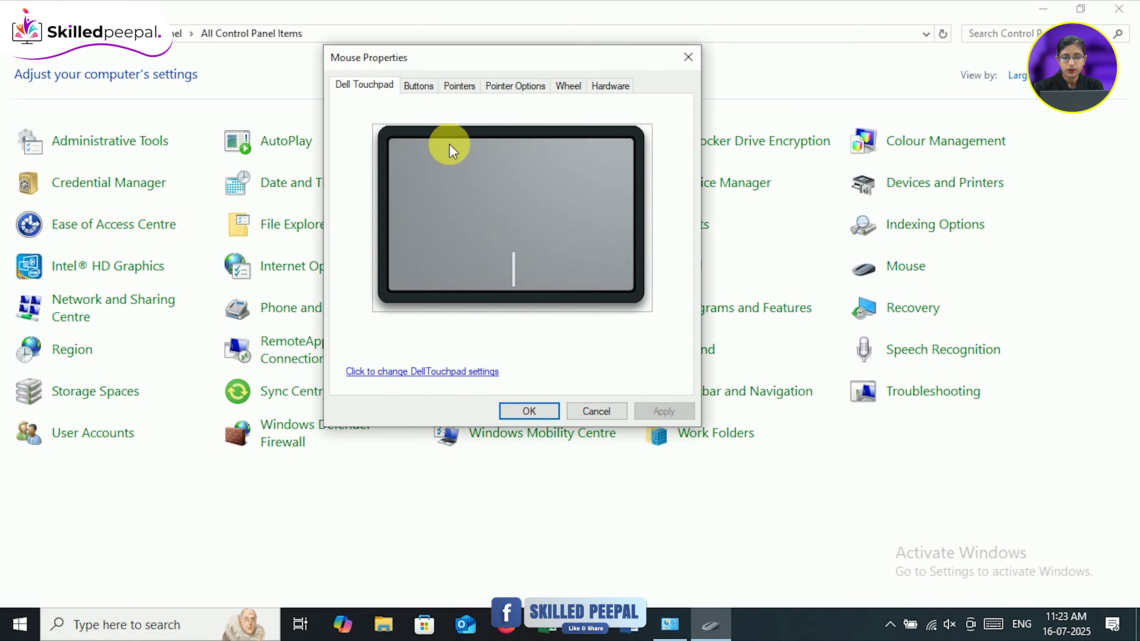
Try switching the primary and secondary mouse buttons in the mouse properties, and restore the original assignment.
left_click(424, 89)
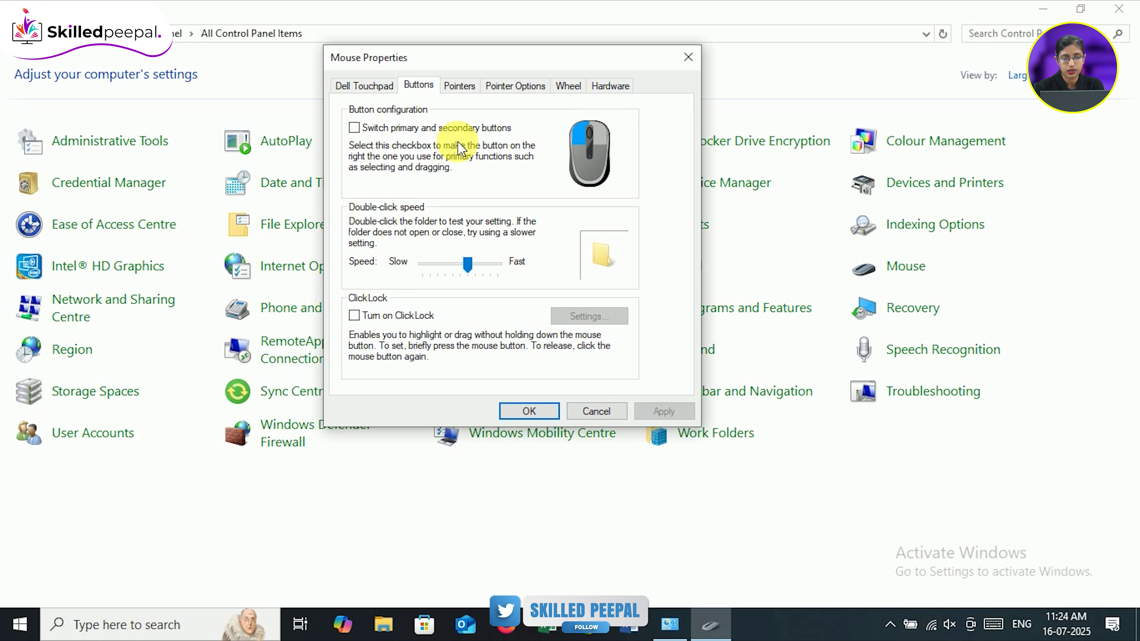
left_click(358, 129)
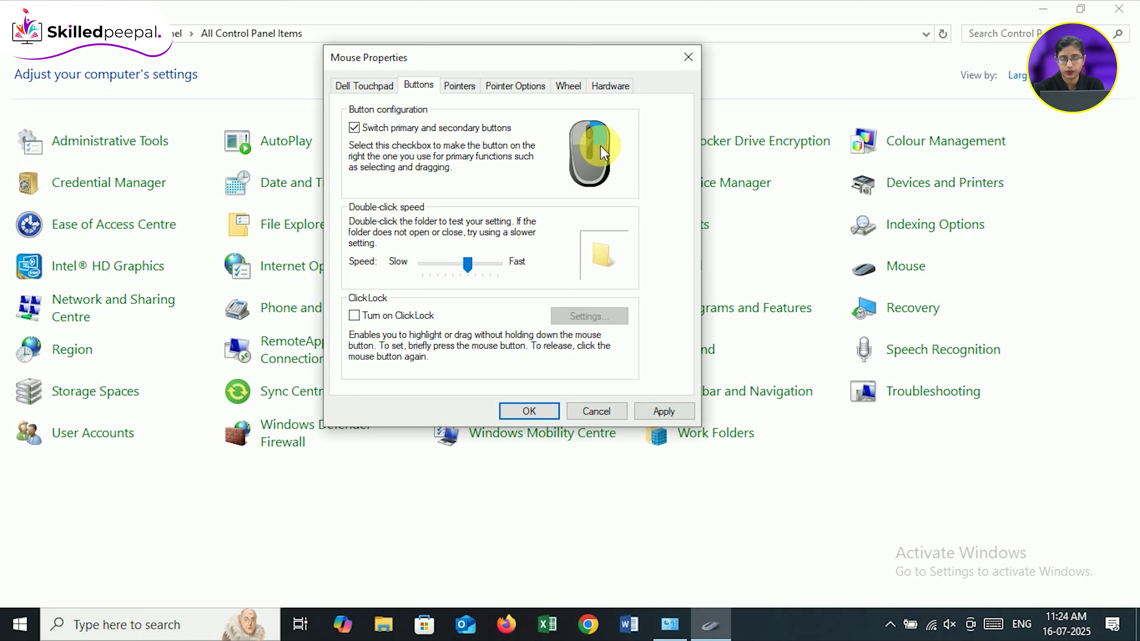
left_click(356, 130)
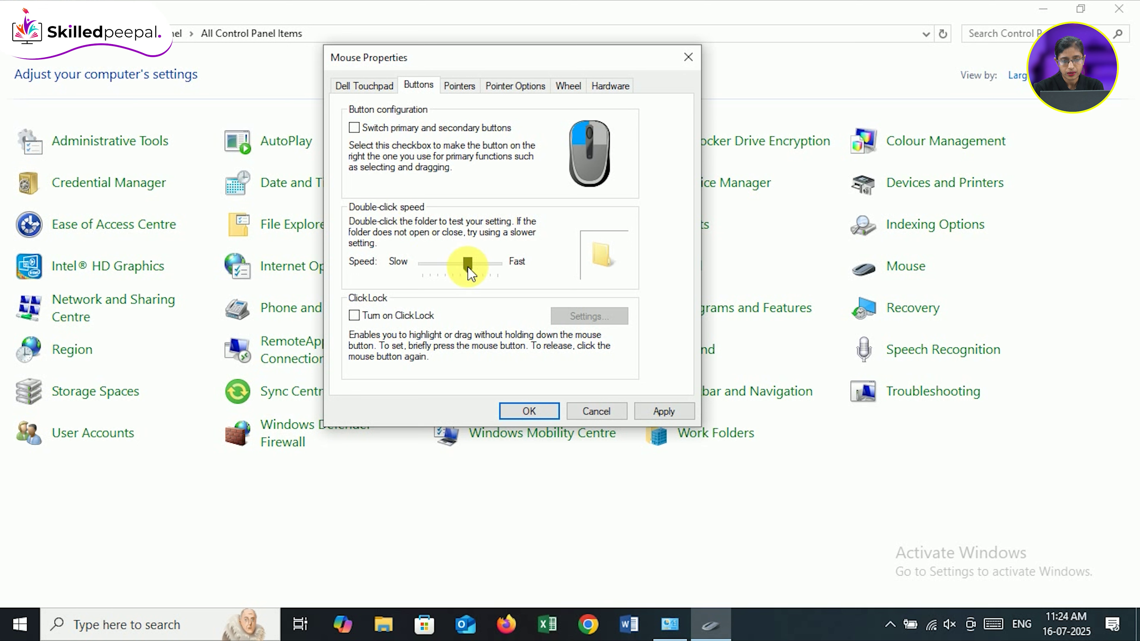
Set the mouse's double-click speed one notch slower, and try ClickLock before turning it back off.
left_click_drag(470, 272, 464, 275)
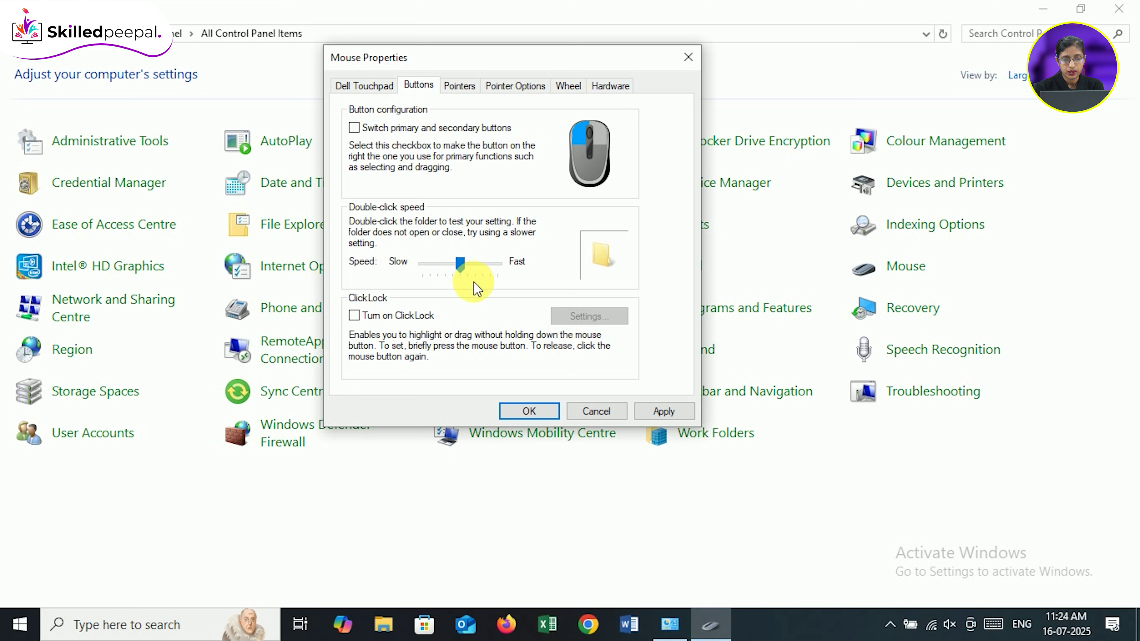
left_click(404, 319)
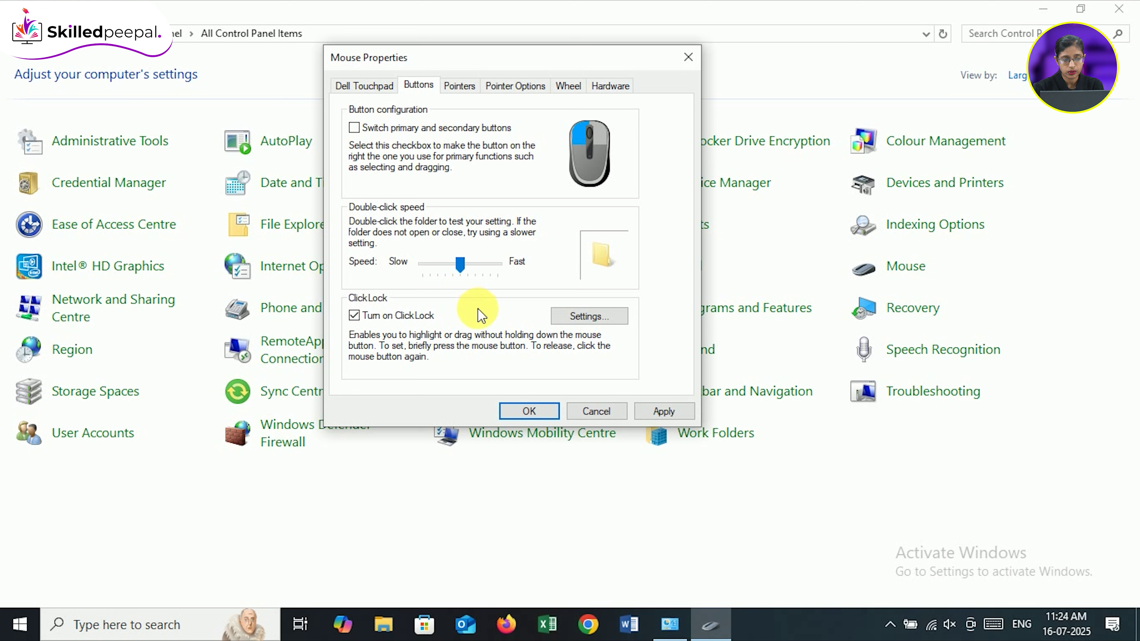
left_click(366, 319)
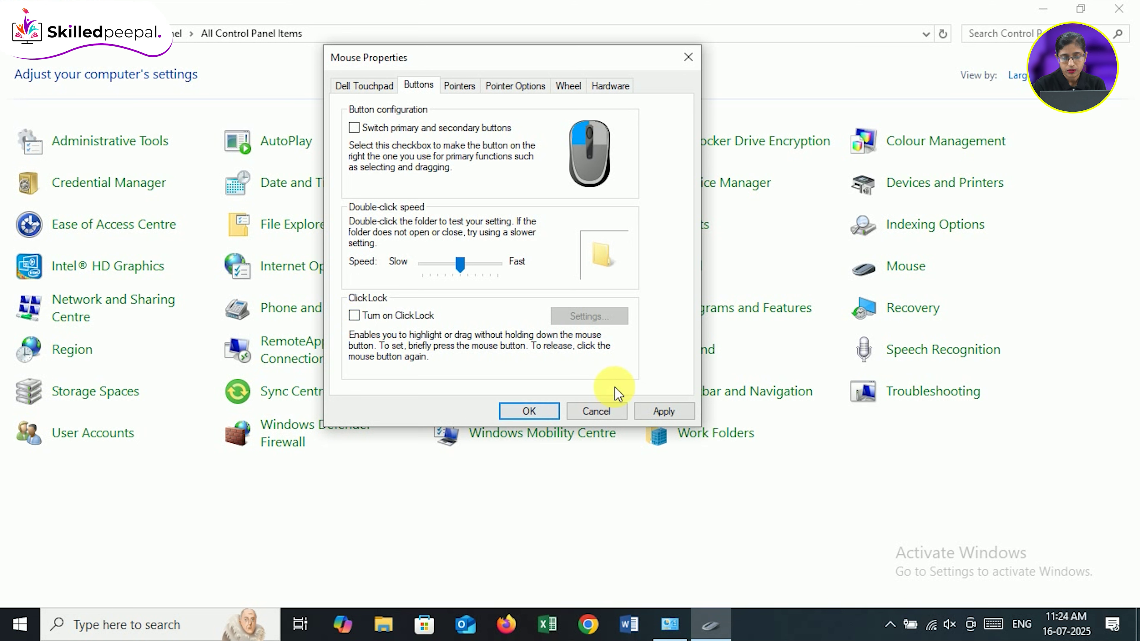
left_click(667, 411)
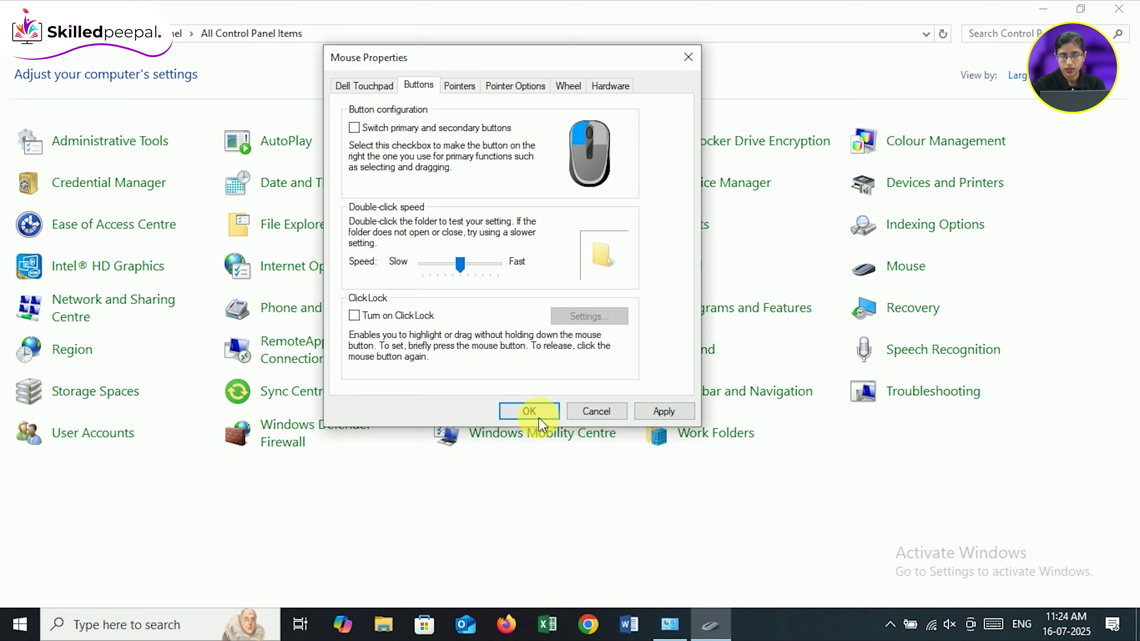
Preview the Help Select, Working In Background, Busy and Precision Select pointers of the Windows Default scheme.
left_click(461, 84)
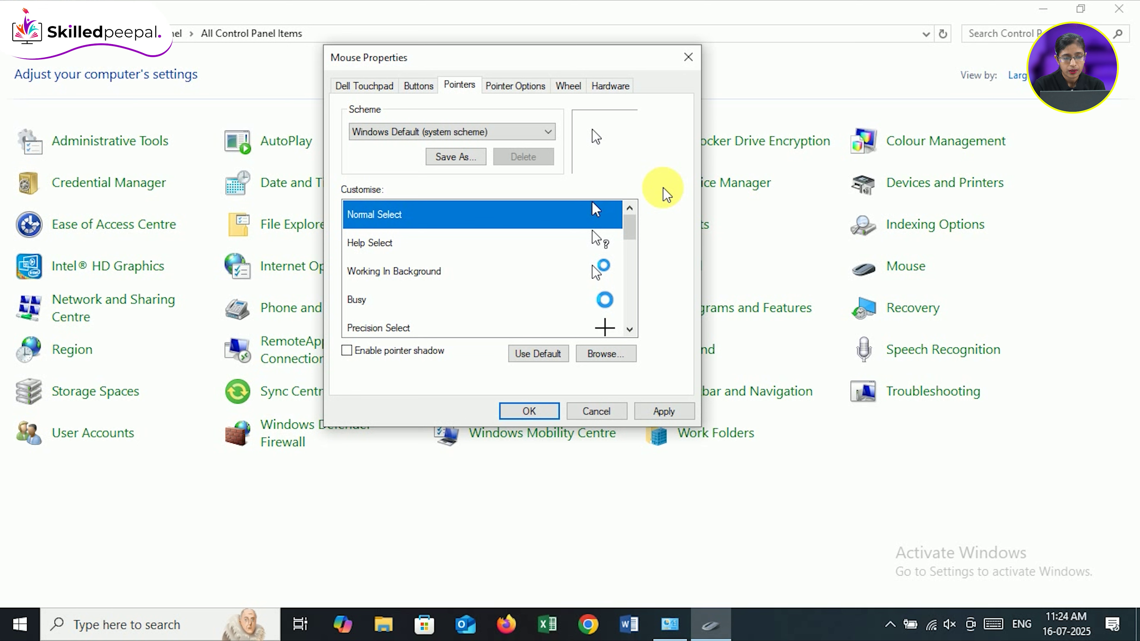
left_click(602, 250)
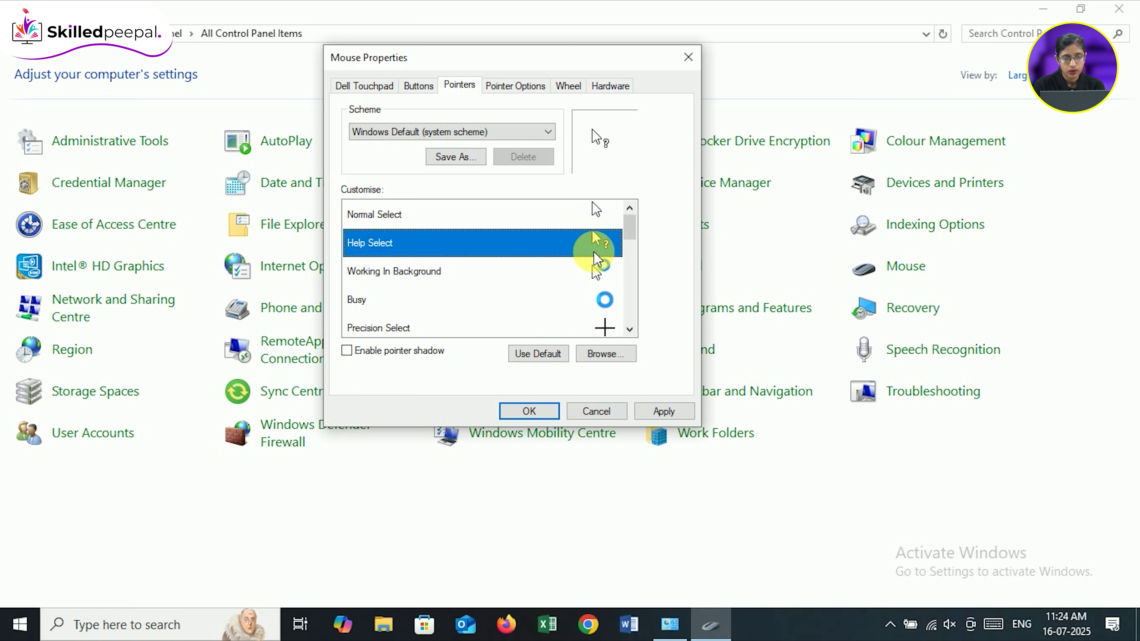
left_click(602, 284)
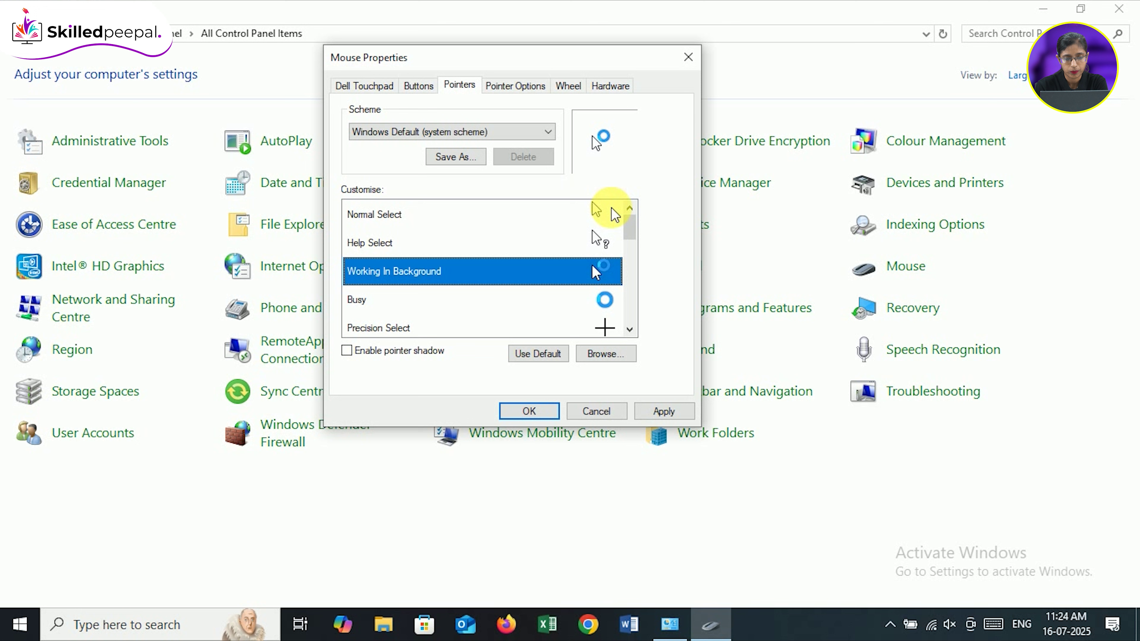
left_click(604, 300)
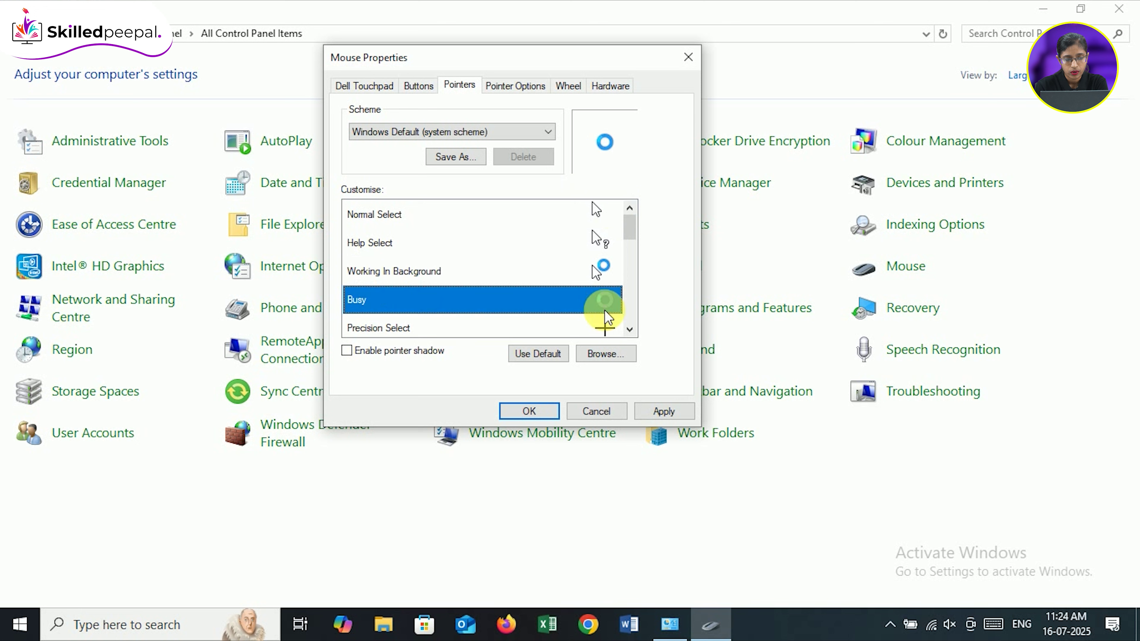
left_click(604, 327)
Preview the Handwriting, Unavailable, Horizontal Resize and Diagonal Resize 1 pointers, and look through the rest of the pointer list.
left_click(629, 329)
left_click(630, 330)
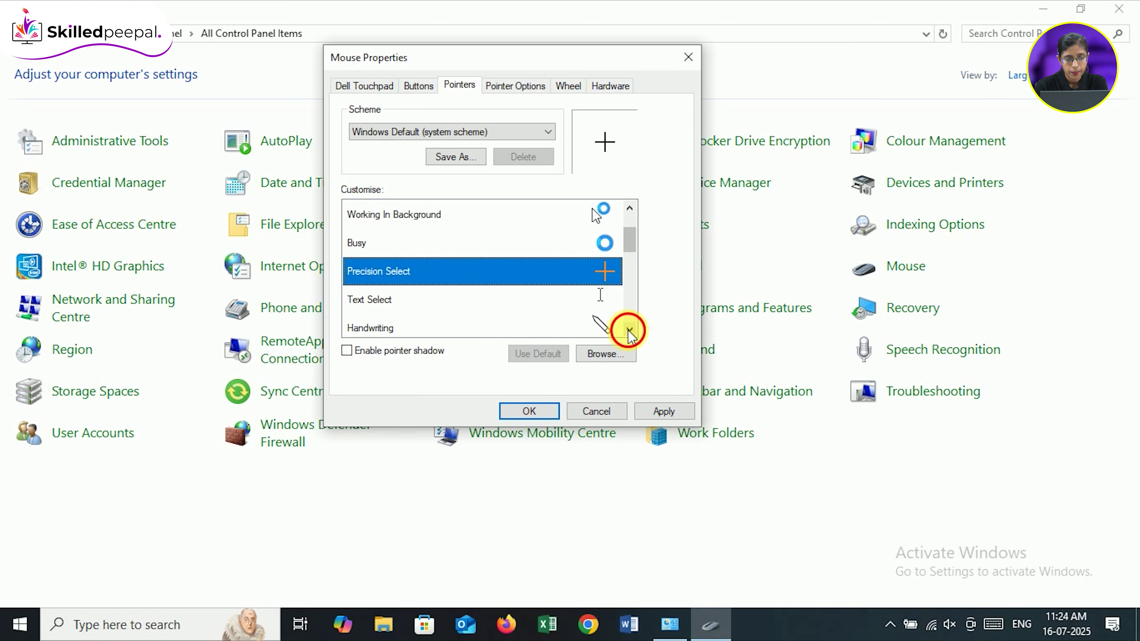
left_click(629, 329)
left_click(630, 329)
left_click(629, 330)
left_click(593, 244)
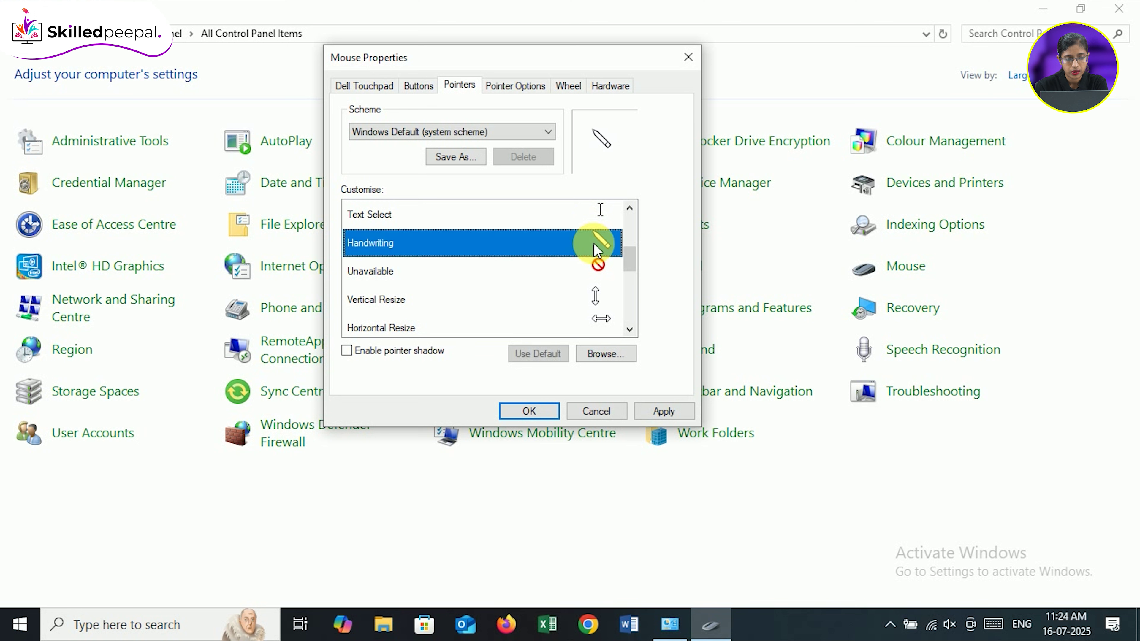
left_click(602, 271)
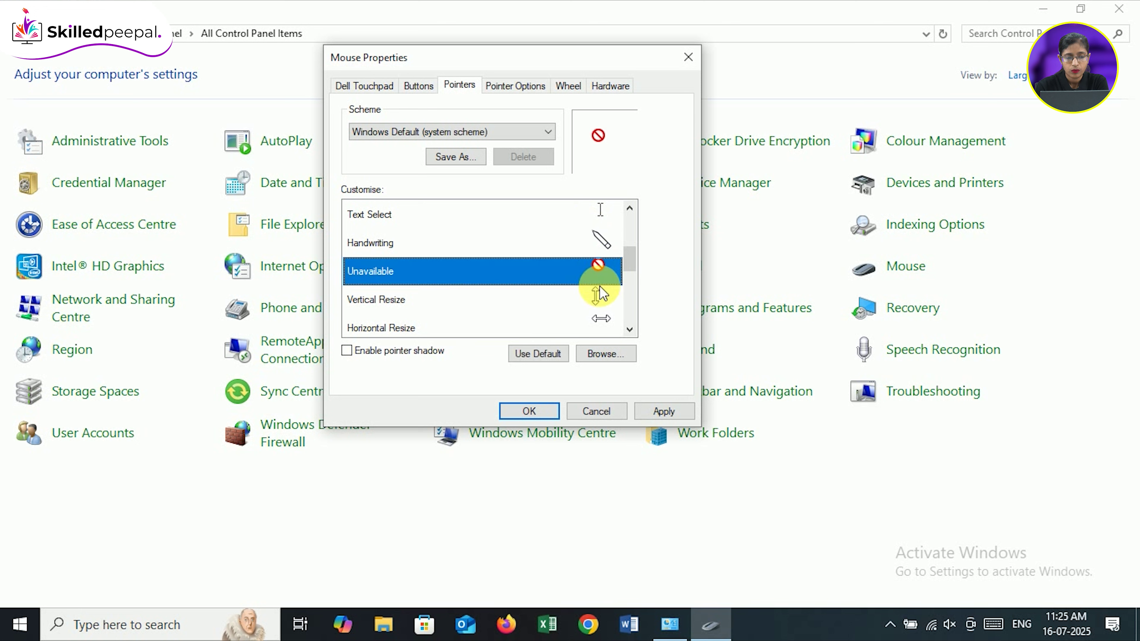
left_click(600, 288)
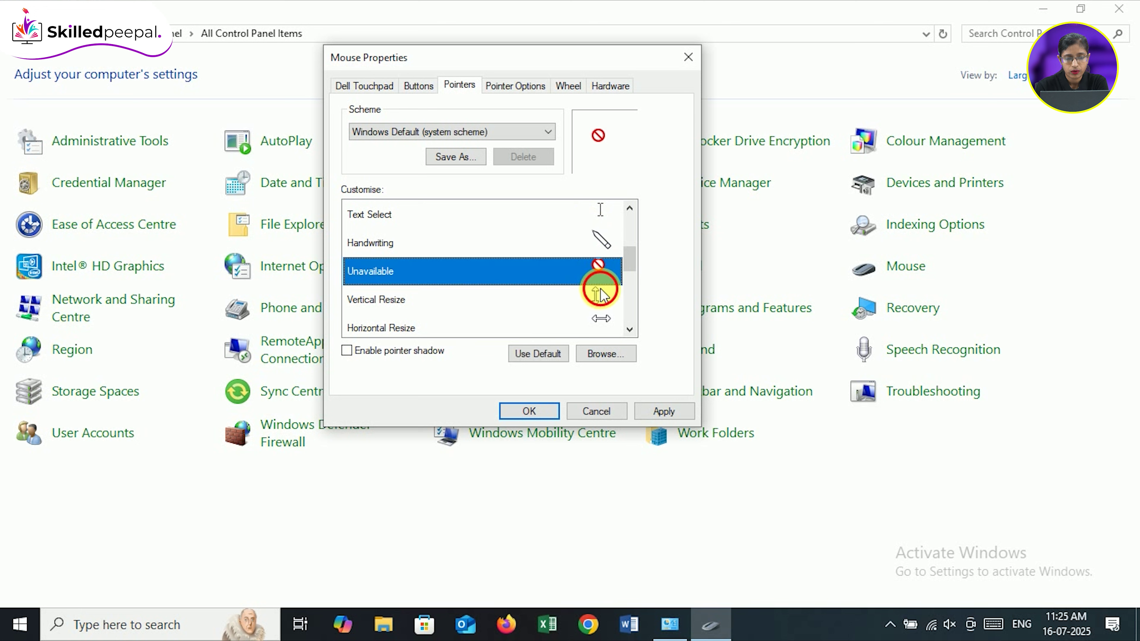
left_click(601, 321)
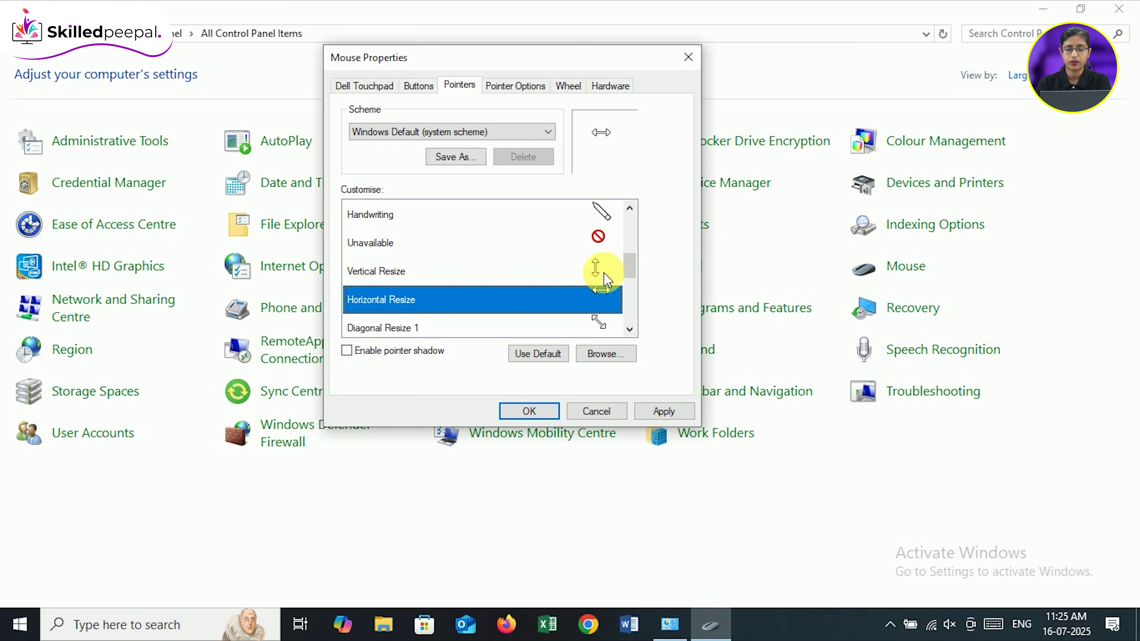
left_click(600, 323)
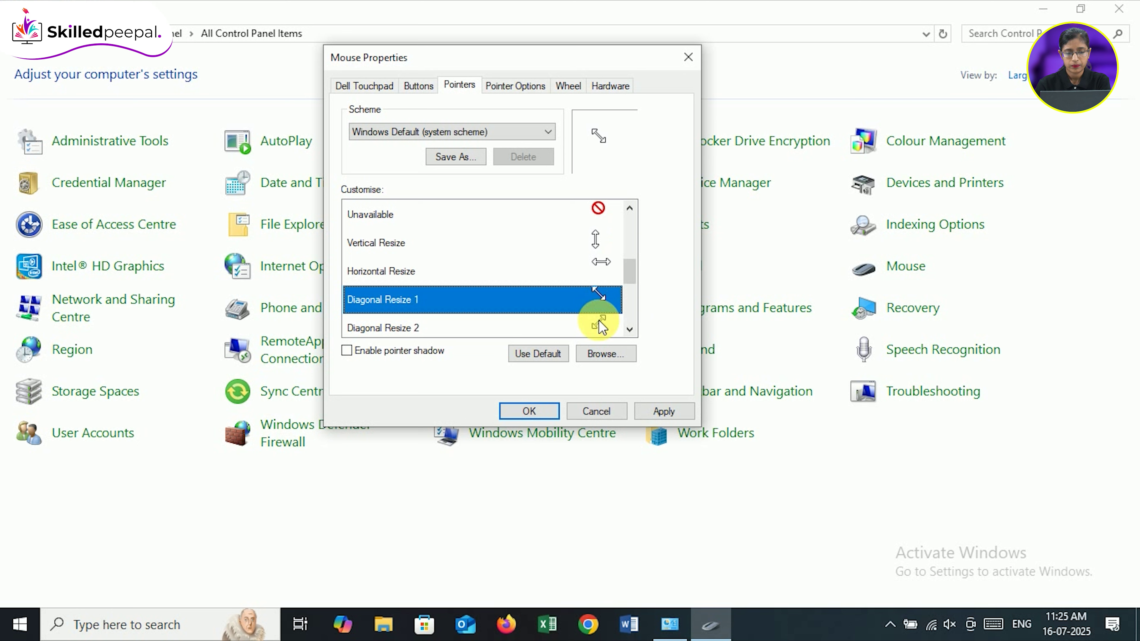
left_click(630, 329)
left_click(630, 329)
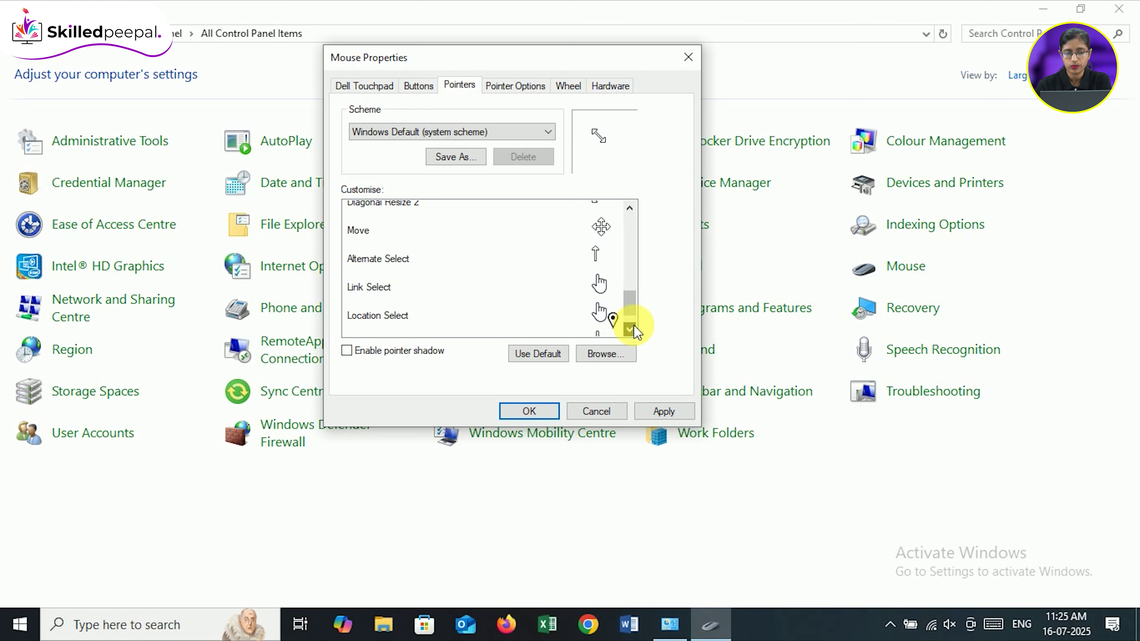
left_click(630, 329)
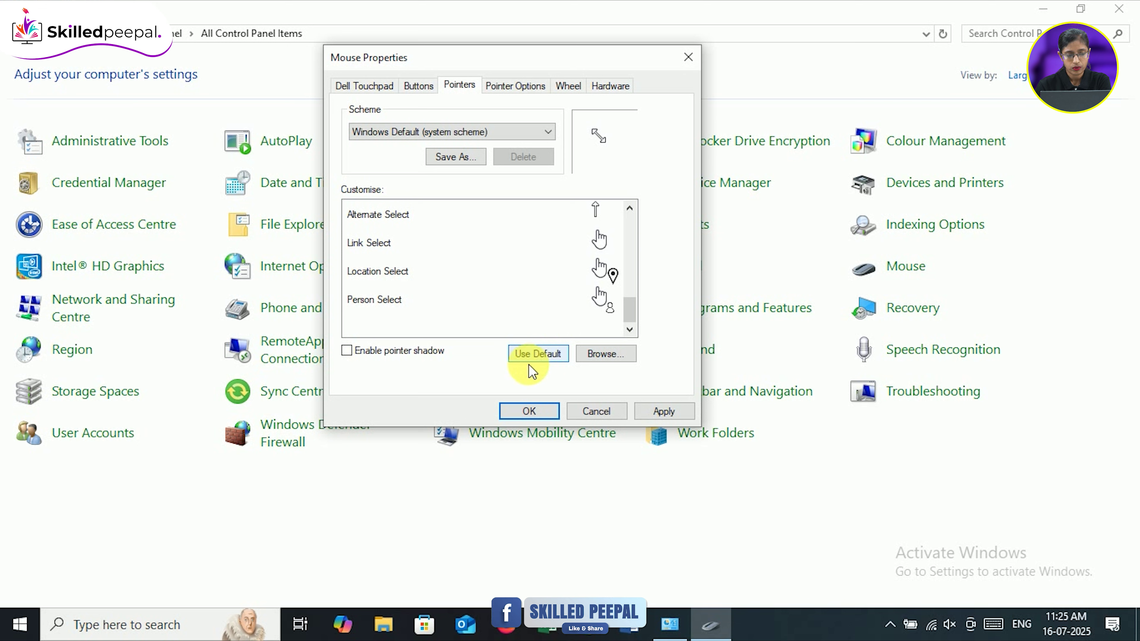
Try the pointer shadow and turn it back off, and assign arrow_rl.cur as the Diagonal Resize 1 pointer.
left_click(345, 352)
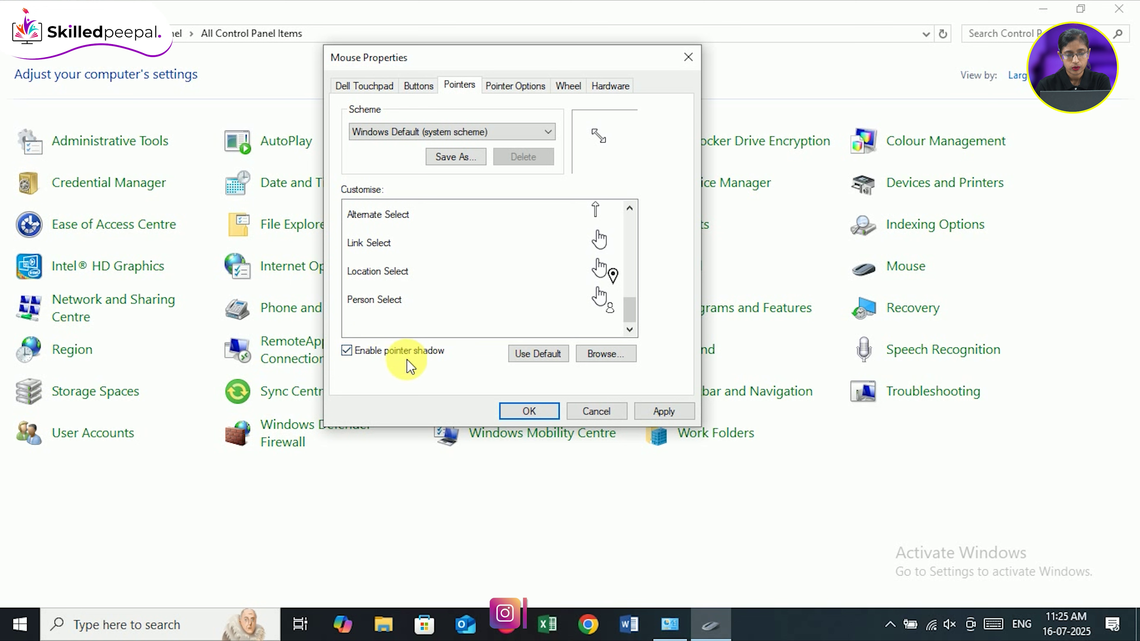
left_click(346, 351)
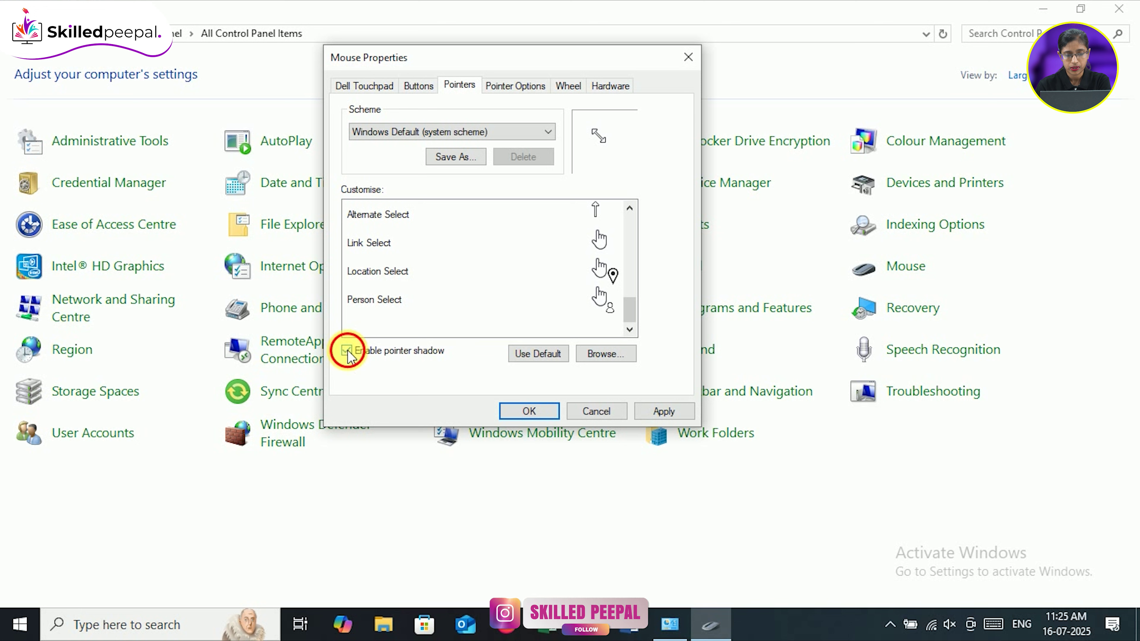
left_click(614, 355)
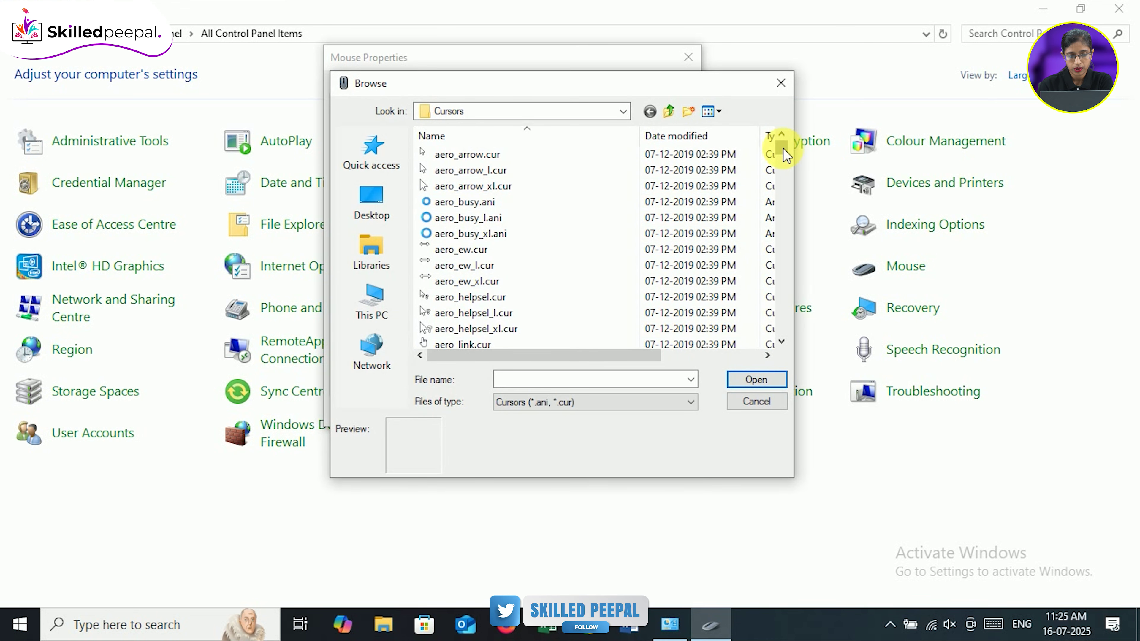
left_click_drag(783, 147, 788, 198)
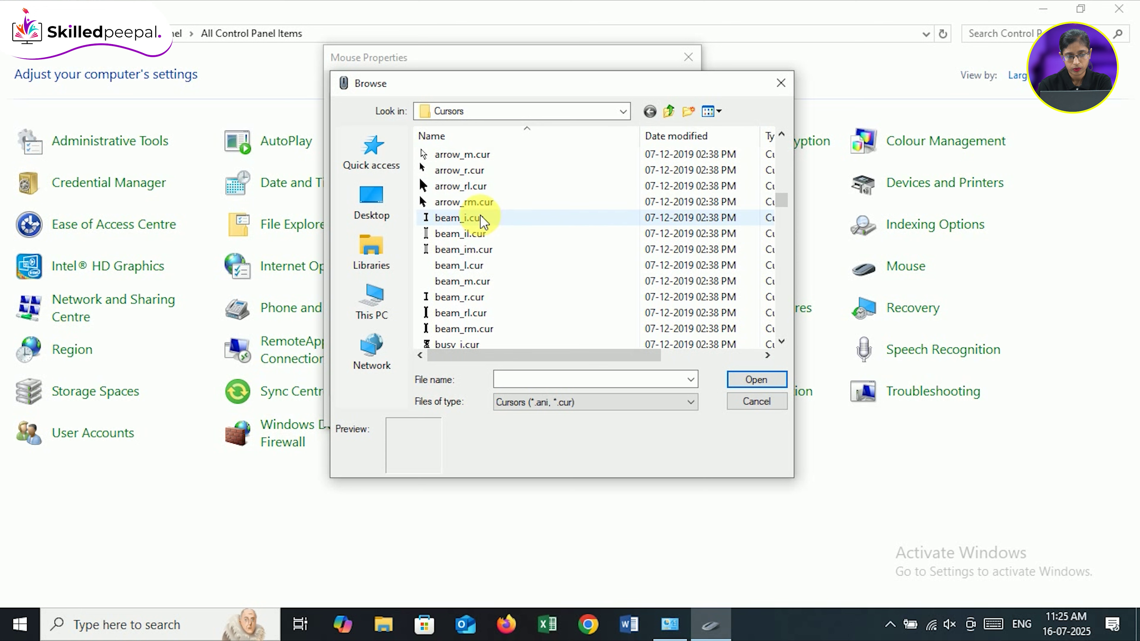
left_click(476, 188)
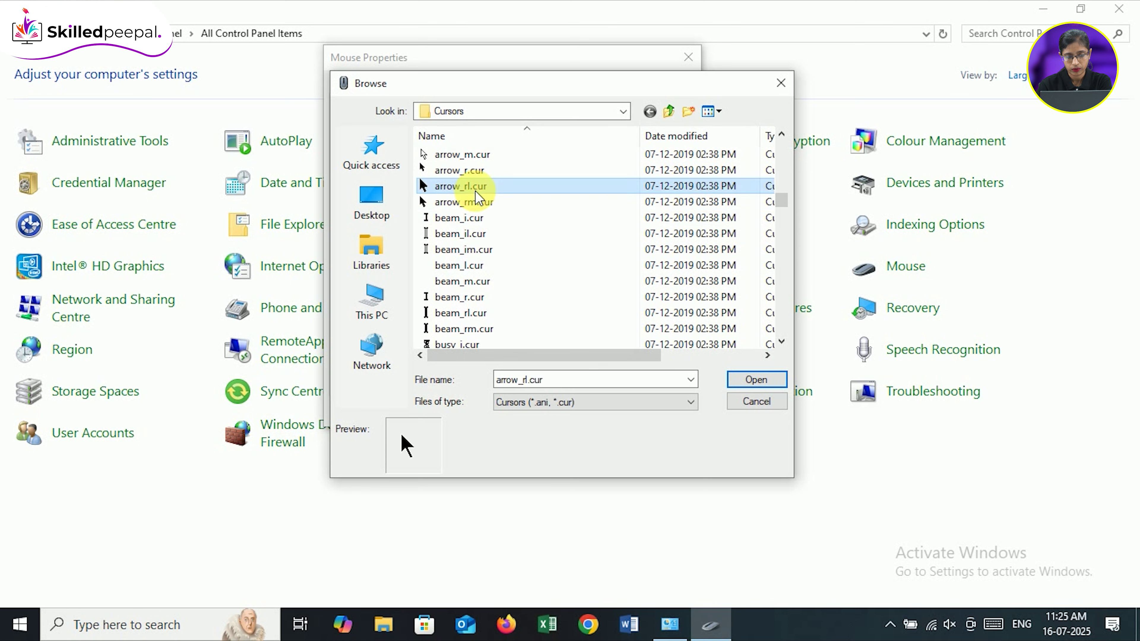
left_click(737, 382)
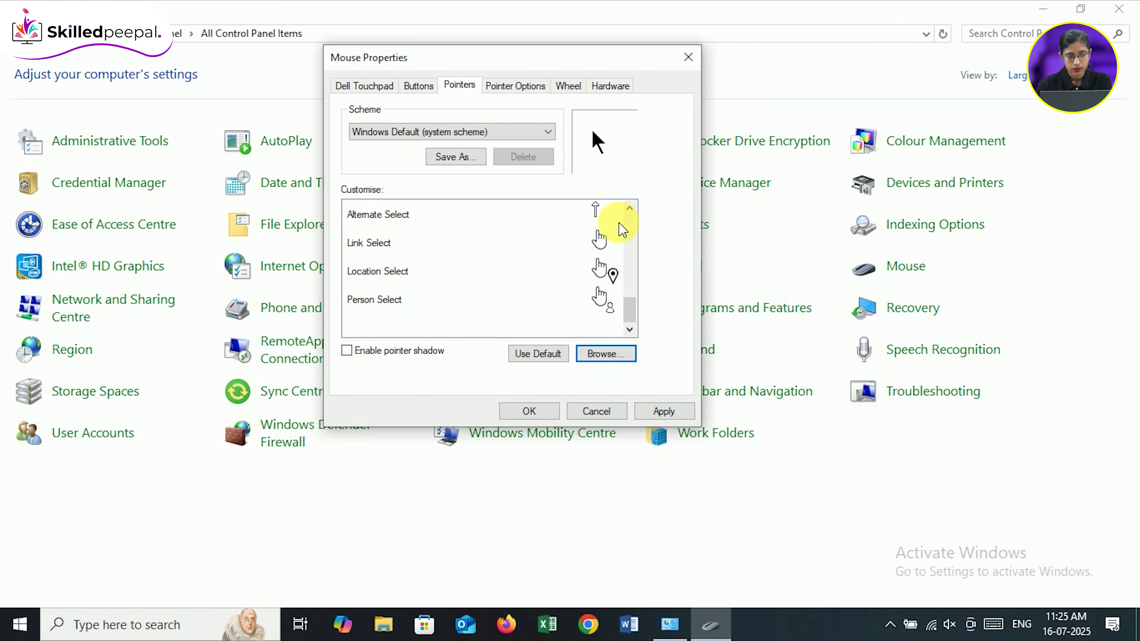
left_click_drag(631, 313, 624, 217)
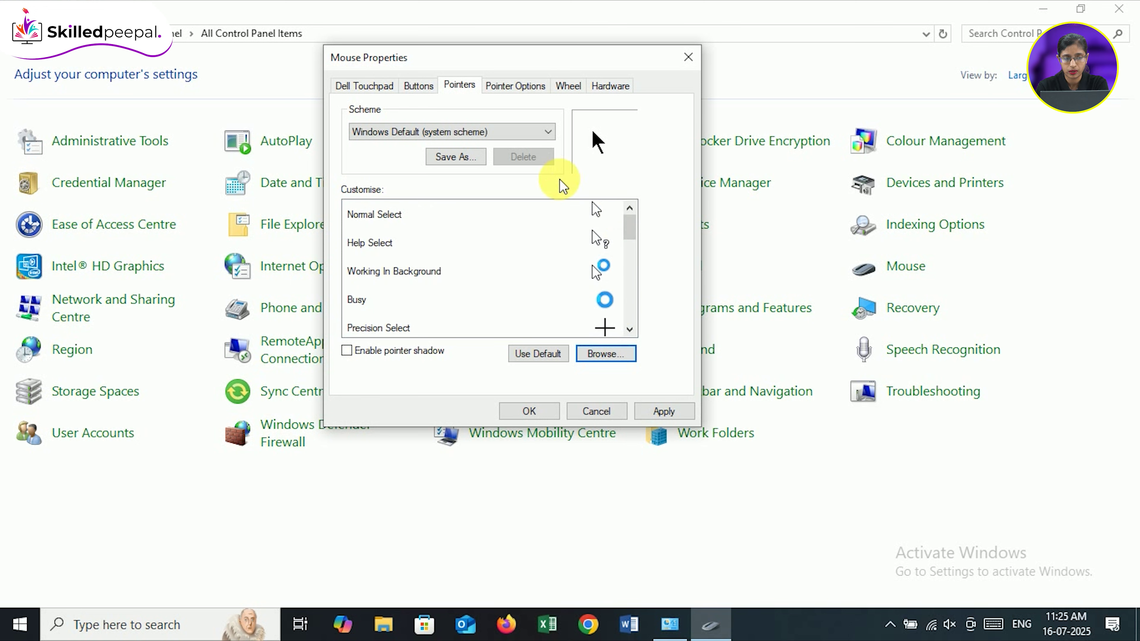
Try a slower pointer speed, and switch the pointer trails and the CTRL key pointer location on and back off.
left_click(525, 94)
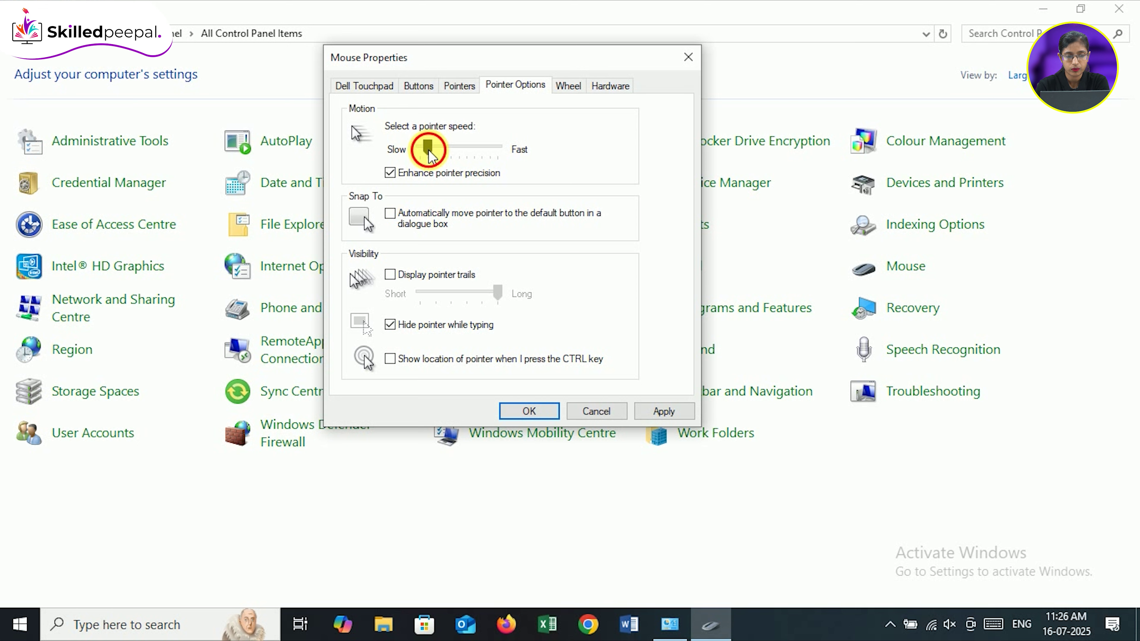
left_click_drag(442, 150, 427, 150)
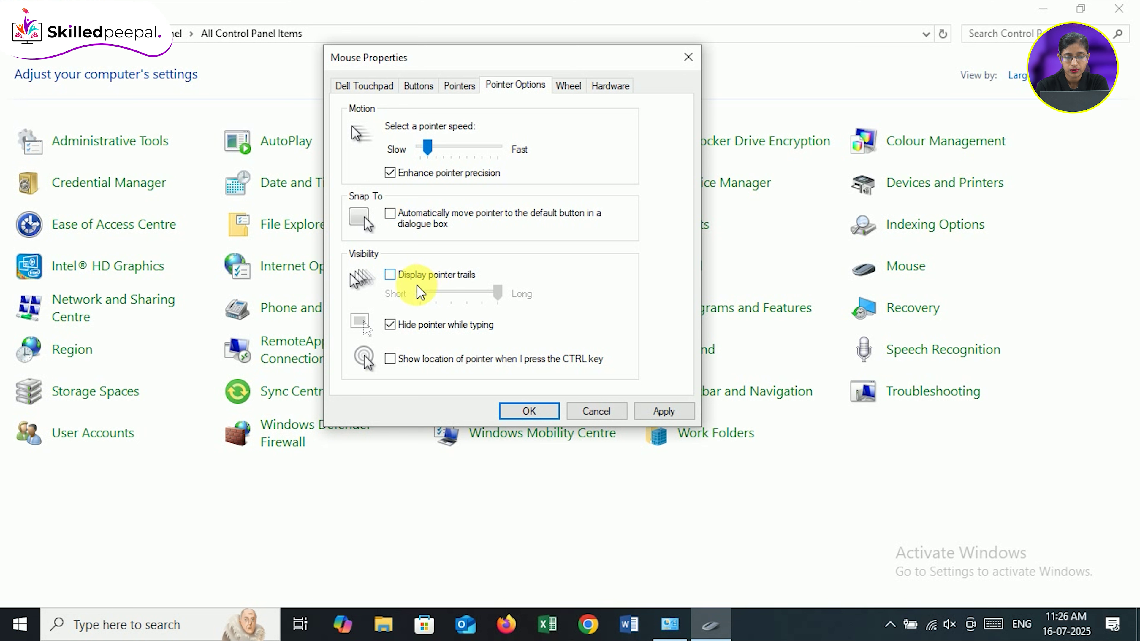
left_click(390, 278)
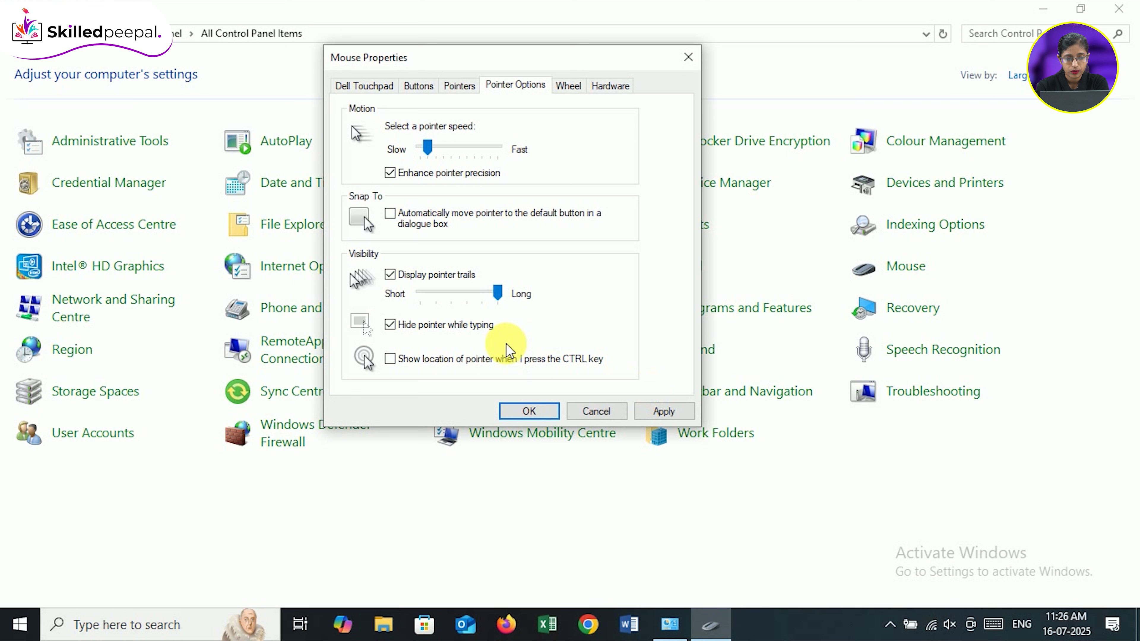
left_click(392, 277)
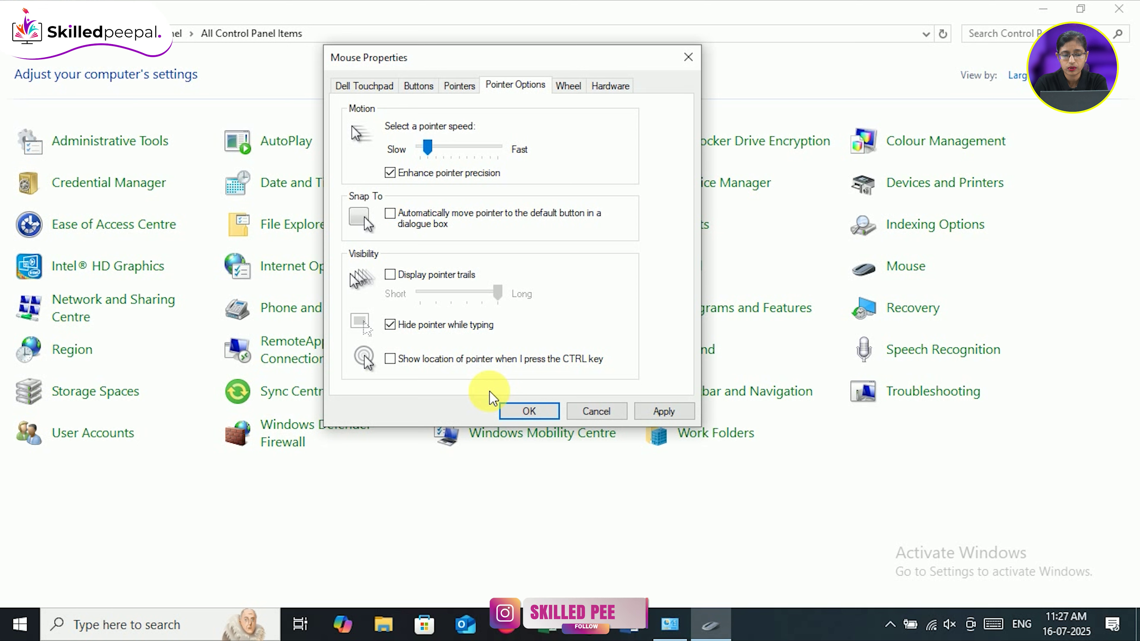
left_click(391, 359)
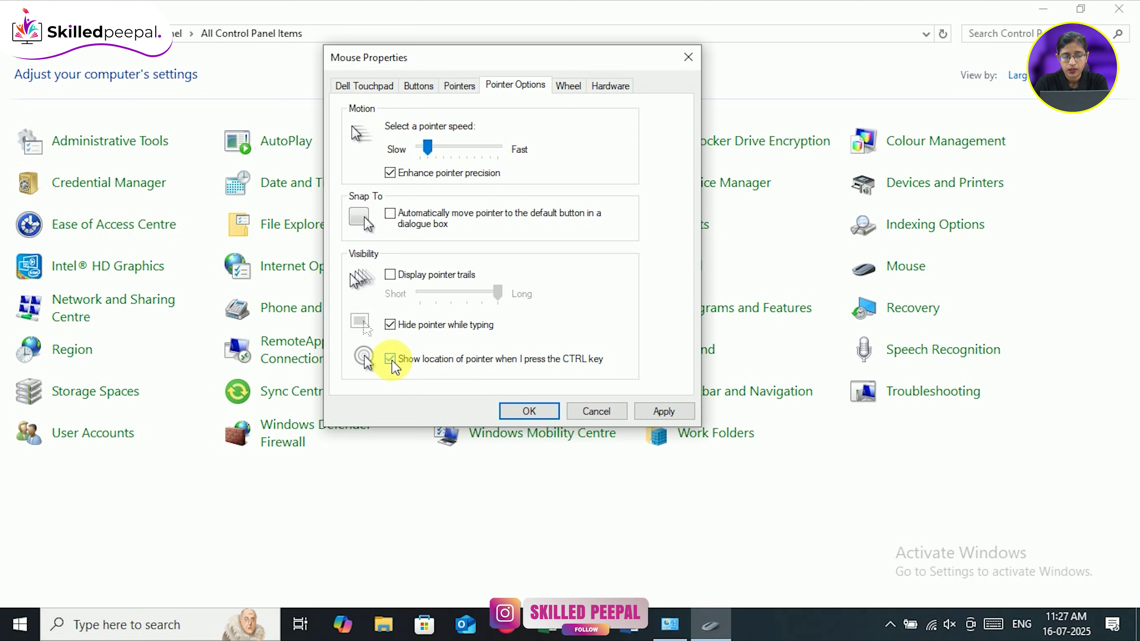
left_click(391, 359)
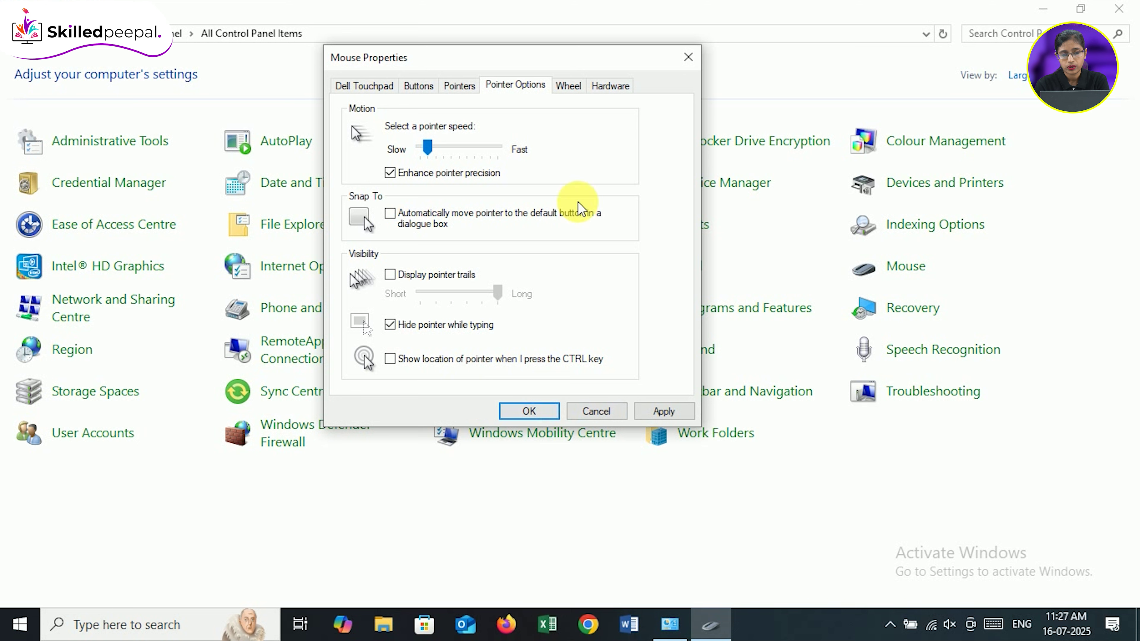
Try setting the wheel's vertical scrolling to one screen at a time and its horizontal scrolling to 4 characters.
left_click(570, 86)
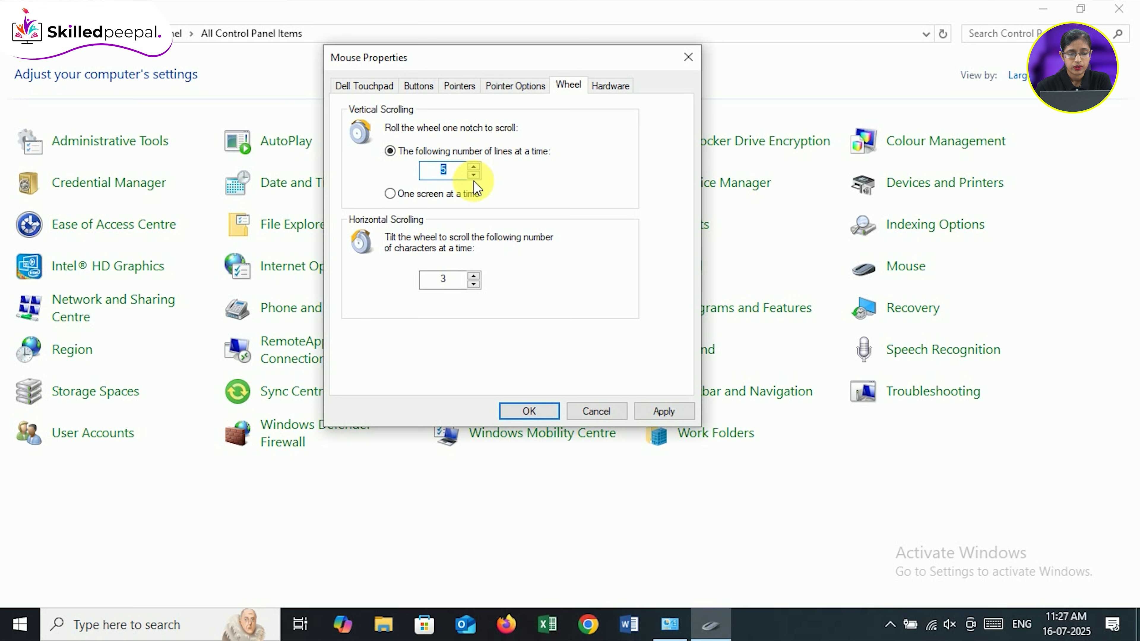
left_click(391, 198)
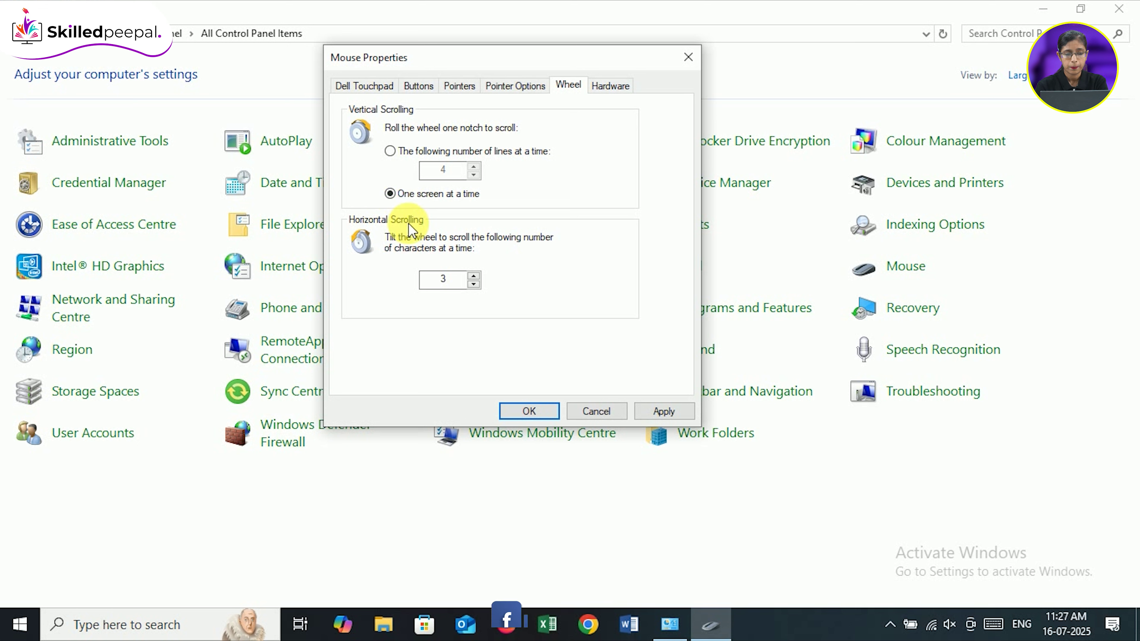
left_click(474, 276)
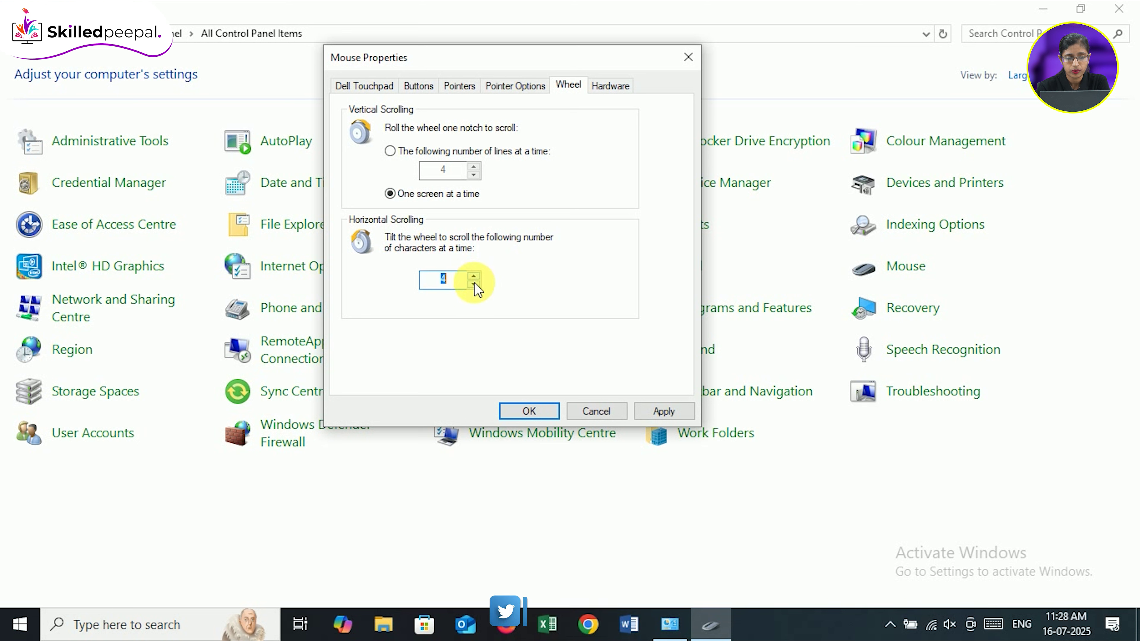
left_click(474, 284)
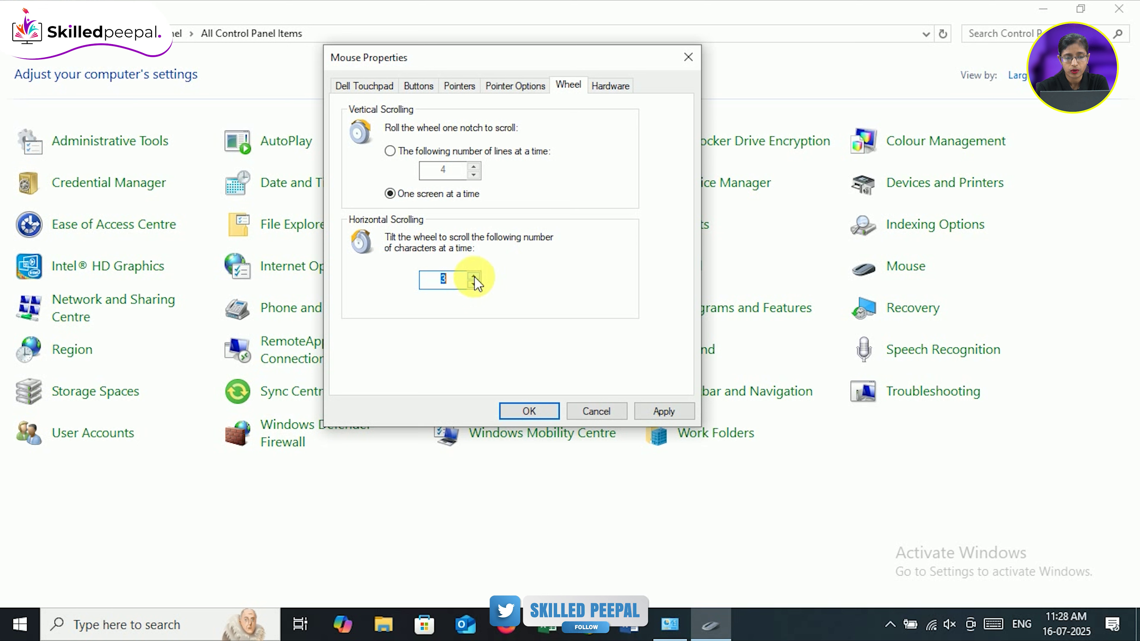
left_click(474, 276)
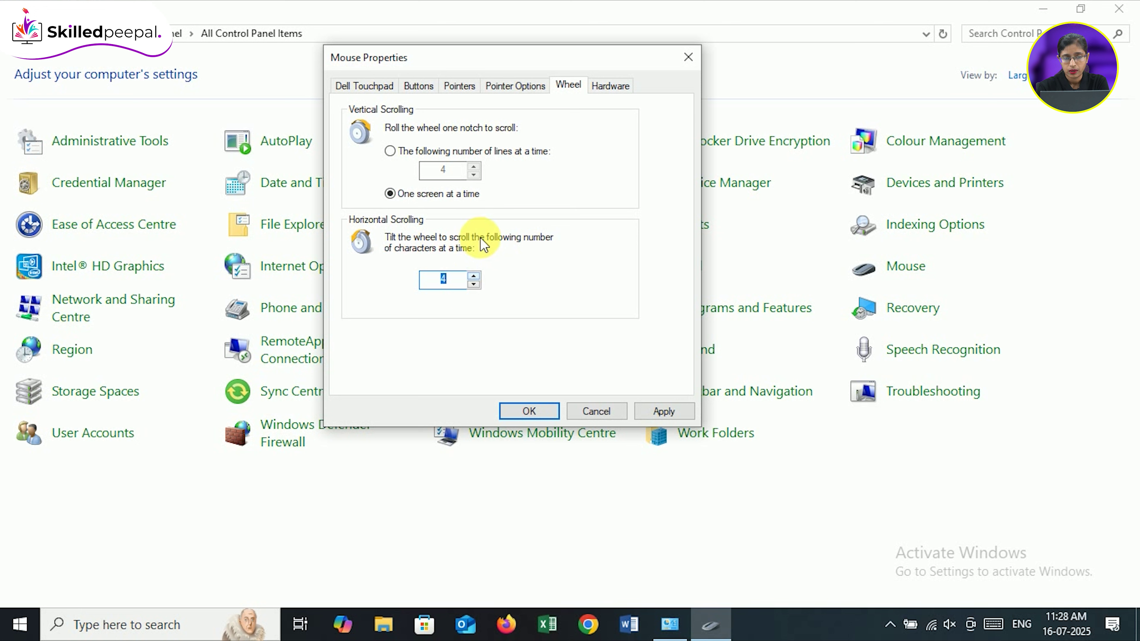
Review the Dell Touchpad's general, driver, details and events properties, and close the mouse properties without saving.
left_click(603, 90)
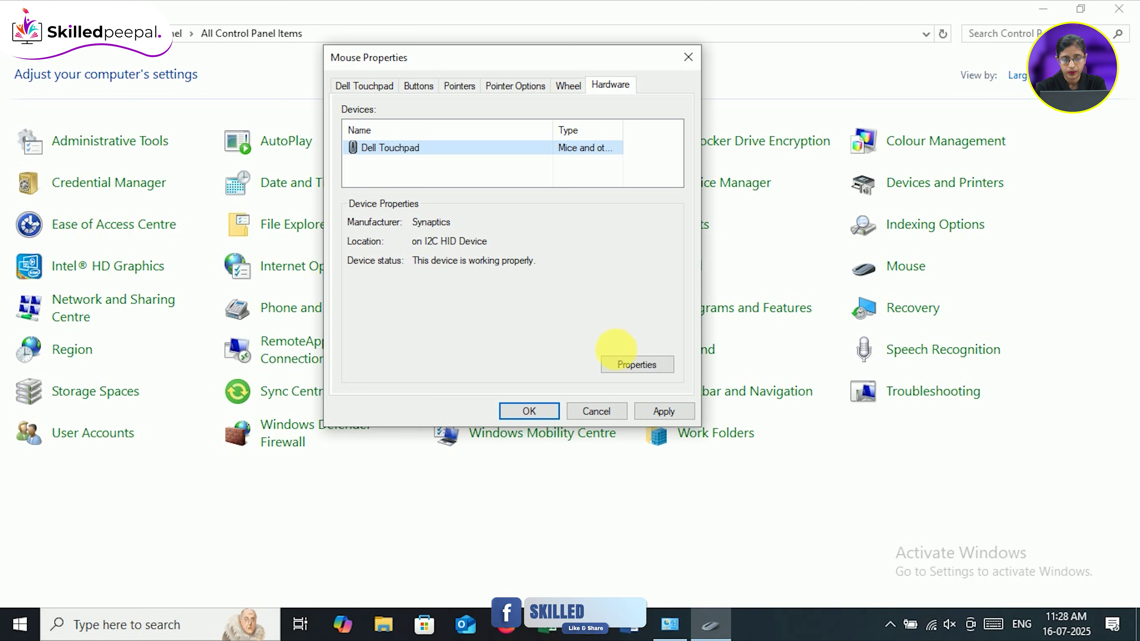
left_click(625, 369)
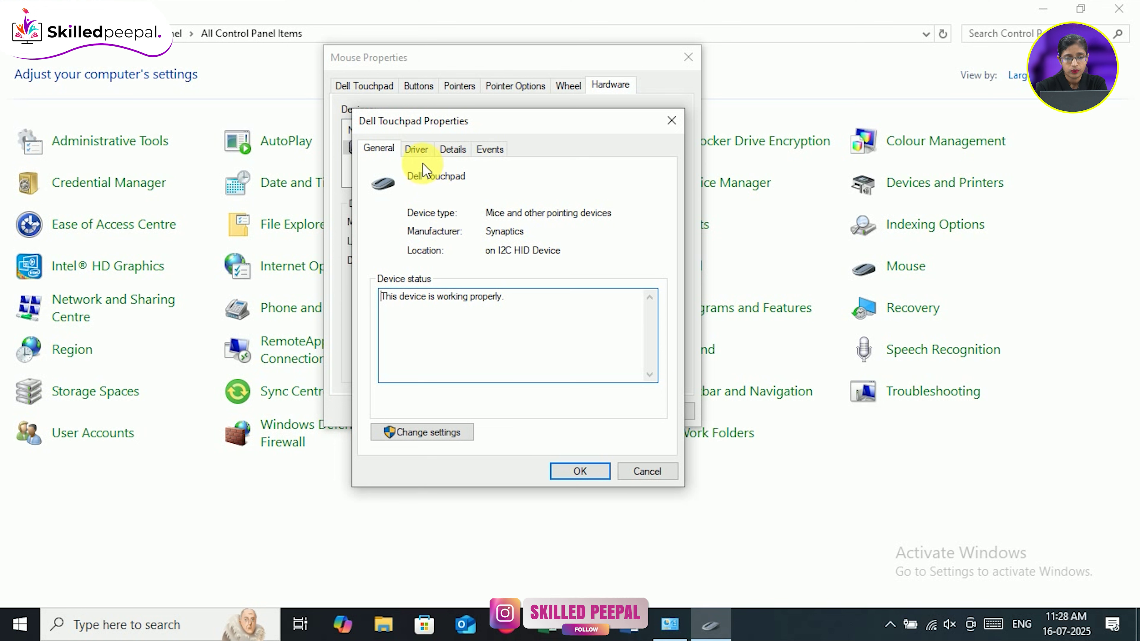
left_click(416, 153)
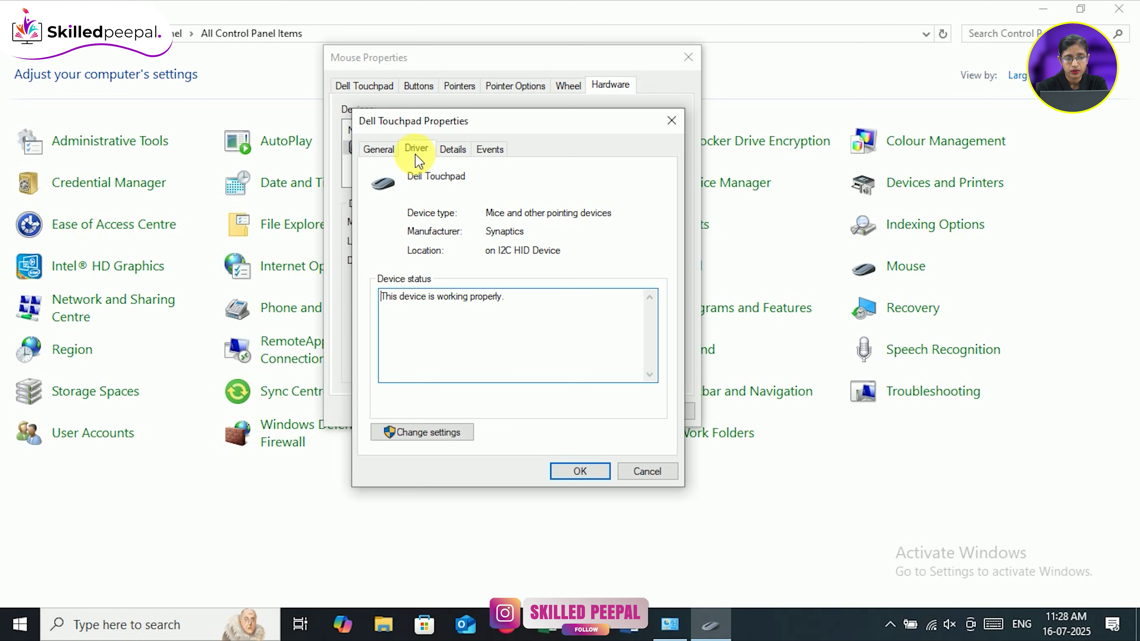
left_click(451, 157)
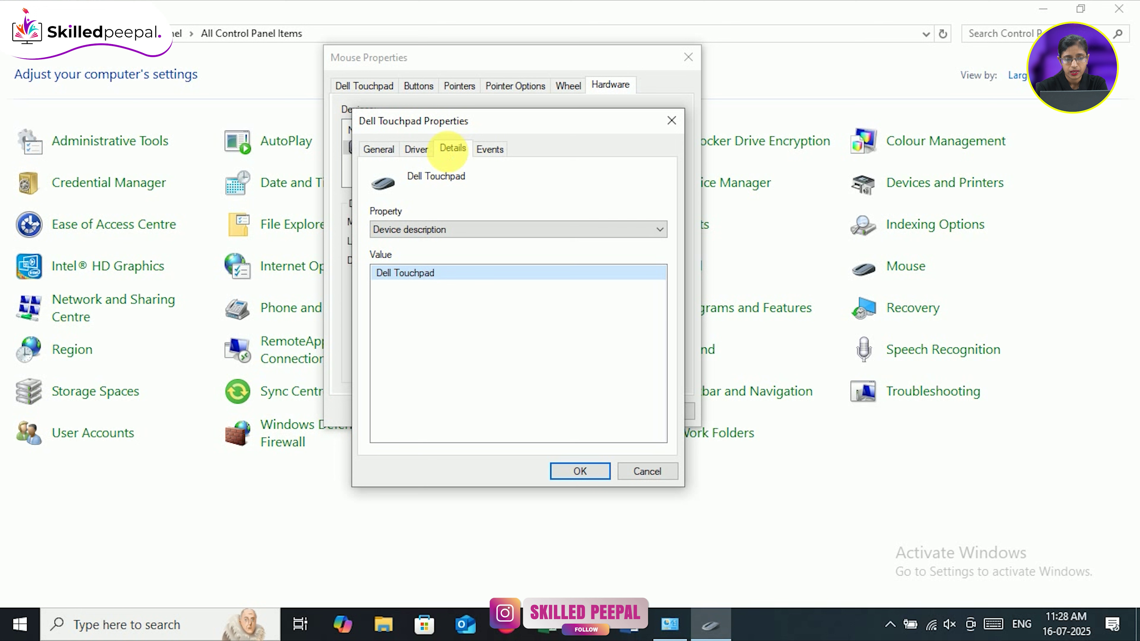
left_click(488, 154)
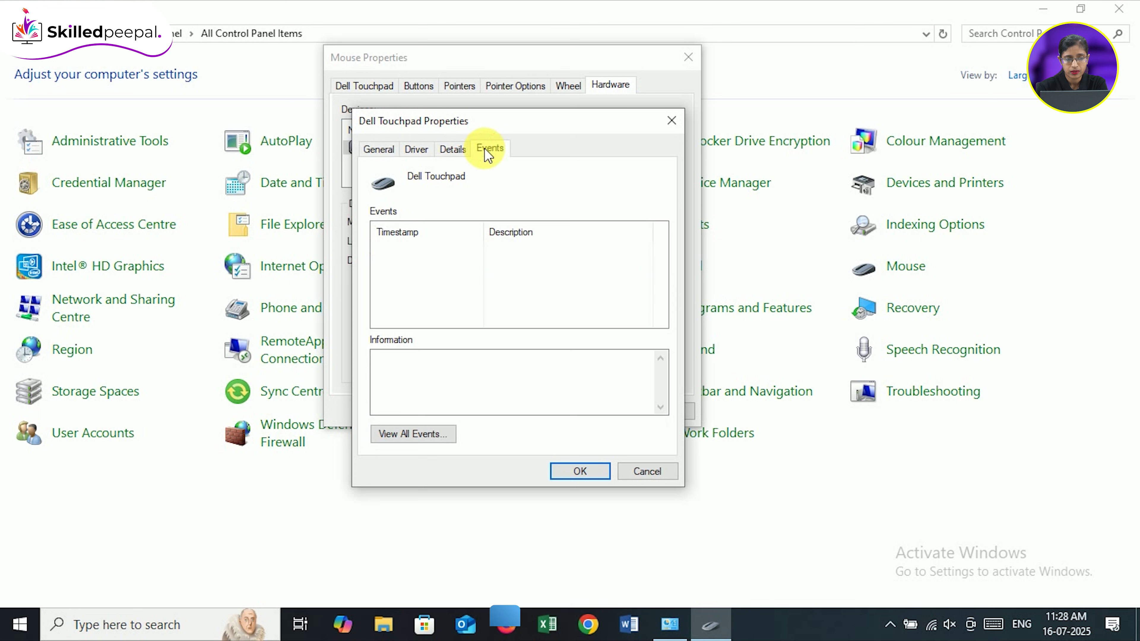
left_click(378, 150)
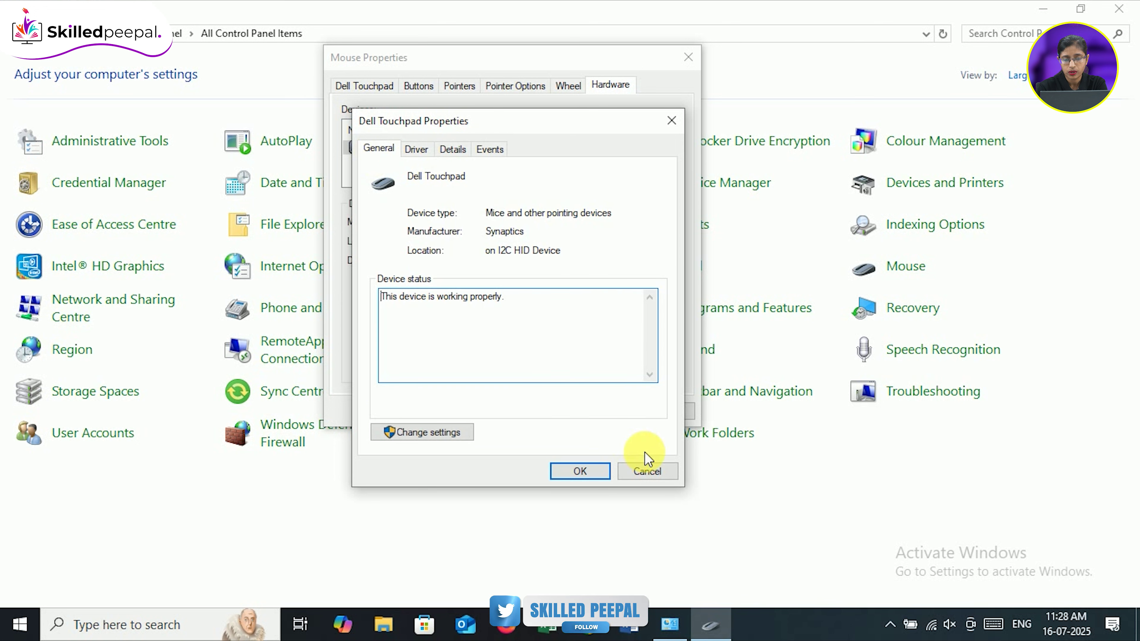
left_click(651, 471)
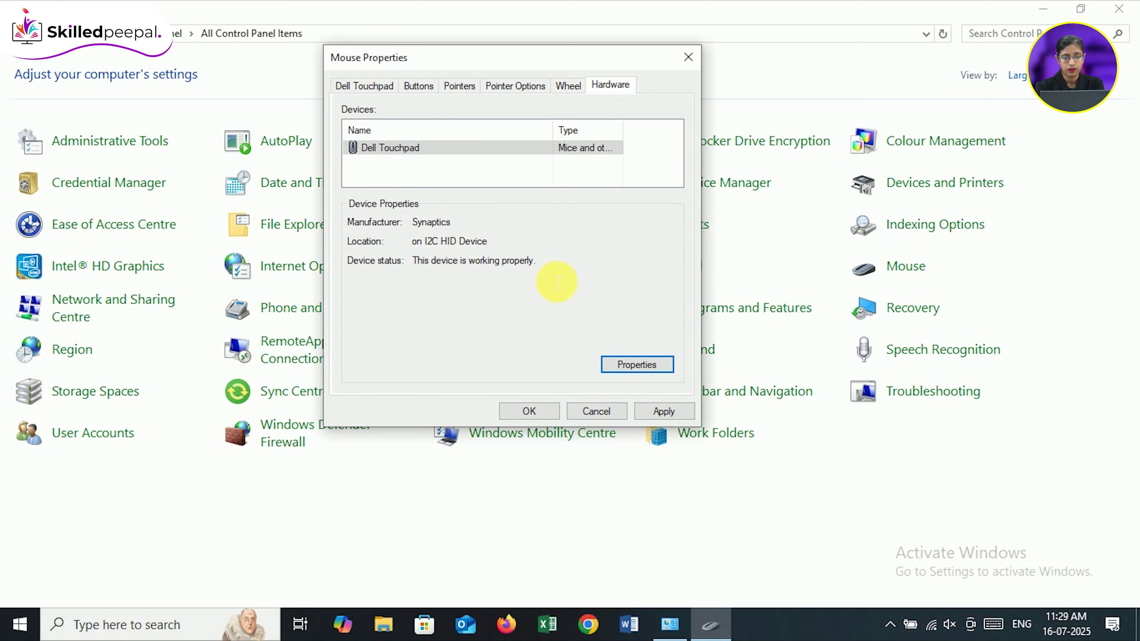
left_click(606, 416)
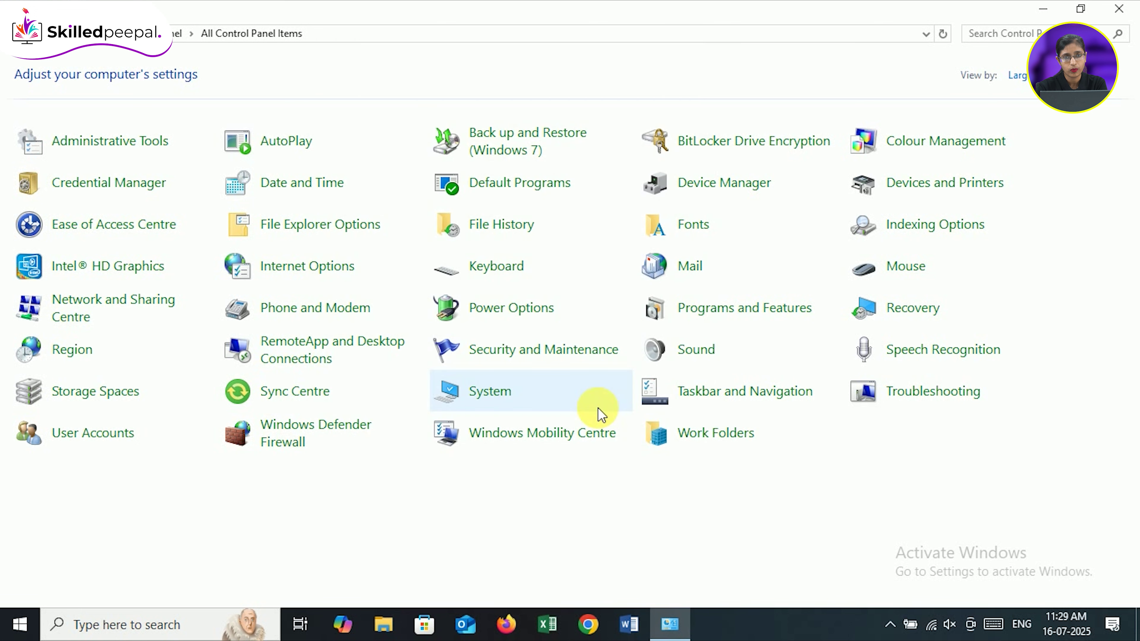